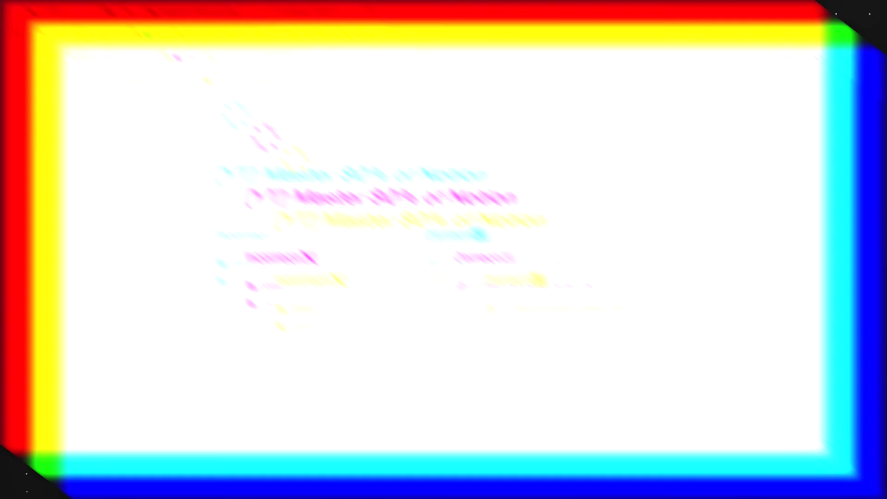
- Open the Level 1 page in a new tab and switch to it
{"action": "mouse_move", "coordinate": [257, 286]}
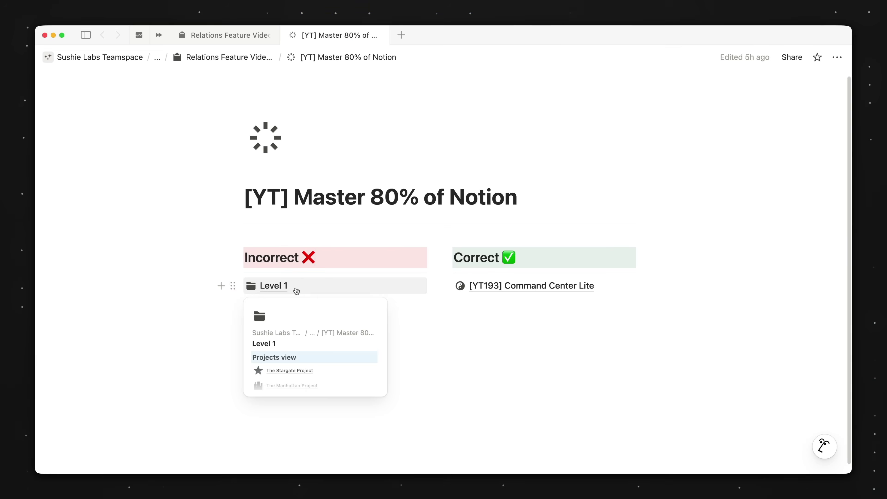
{"action": "left_click", "coordinate": [296, 291], "text": "super"}
{"action": "left_click", "coordinate": [442, 34]}
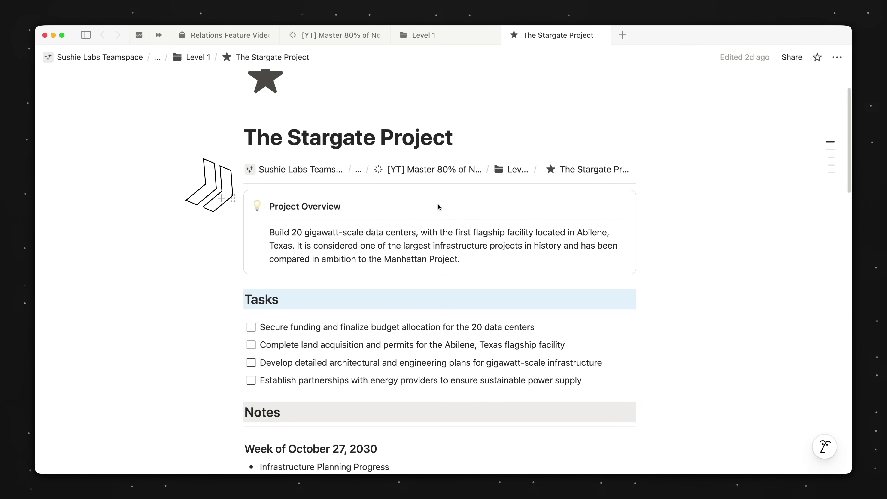
- Scroll through The Stargate Project's overview, four unchecked tasks and weekly notes
{"action": "scroll", "coordinate": [384, 262], "scroll_direction": "down", "scroll_amount": 2}
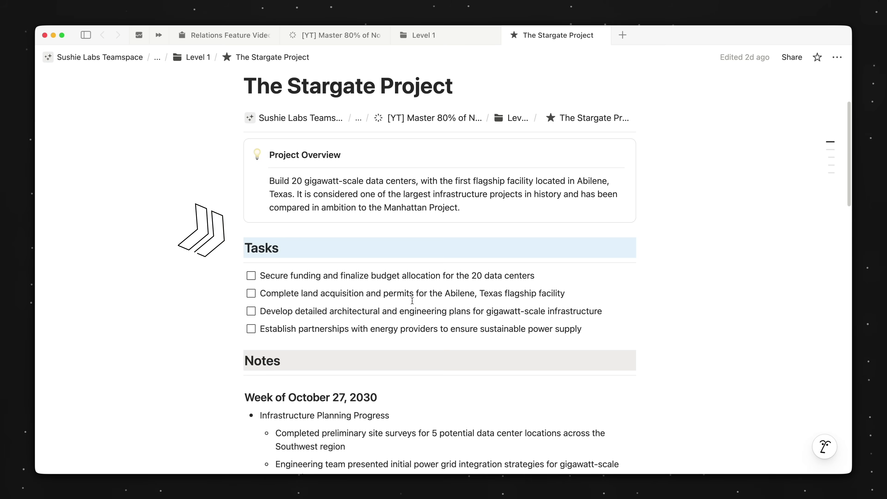
{"action": "scroll", "coordinate": [393, 284], "scroll_direction": "down", "scroll_amount": 4}
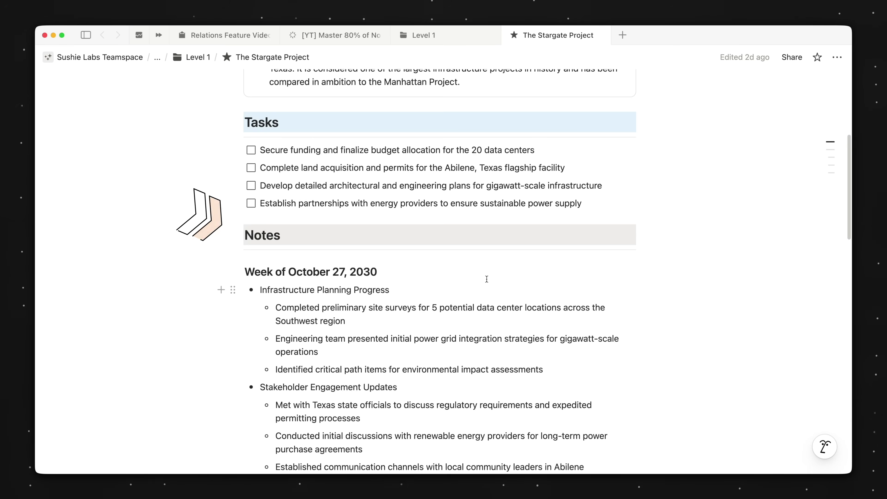
{"action": "scroll", "coordinate": [451, 304], "scroll_direction": "up", "scroll_amount": 5}
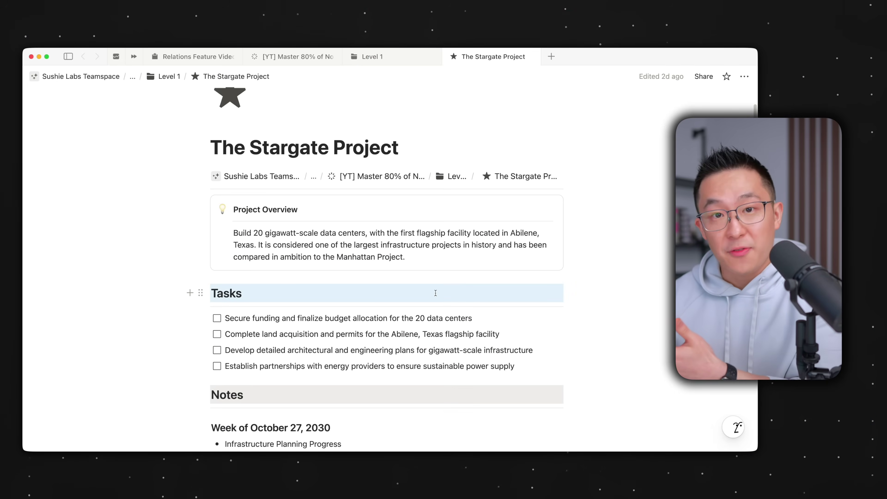
{"action": "scroll", "coordinate": [258, 277], "scroll_direction": "down", "scroll_amount": 1}
{"action": "scroll", "coordinate": [258, 278], "scroll_direction": "down", "scroll_amount": 3}
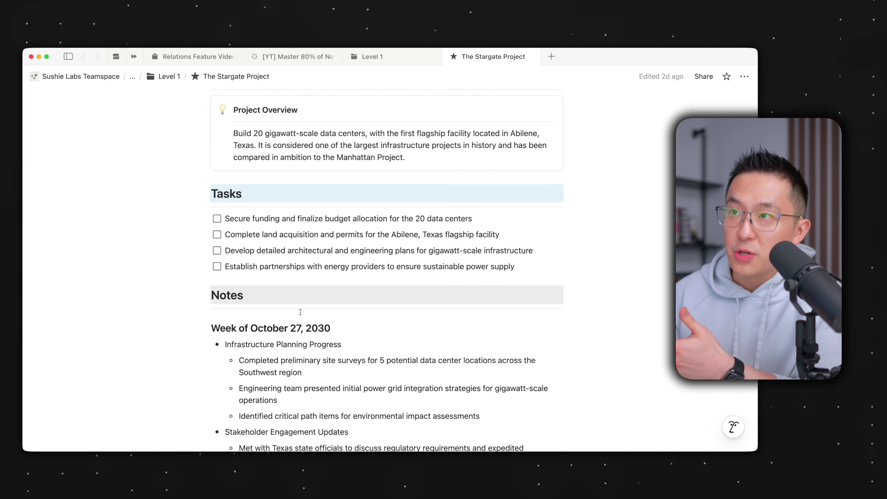
{"action": "scroll", "coordinate": [301, 312], "scroll_direction": "up", "scroll_amount": 5}
{"action": "scroll", "coordinate": [371, 175], "scroll_direction": "down", "scroll_amount": 2}
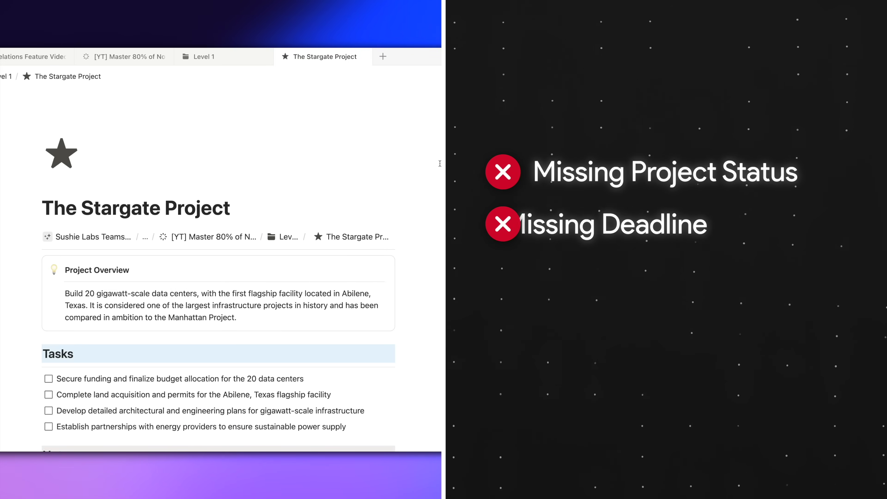
- Duplicate the energy-partnerships task with Cmd+D and review the task list
{"action": "scroll", "coordinate": [297, 337], "scroll_direction": "down", "scroll_amount": 5}
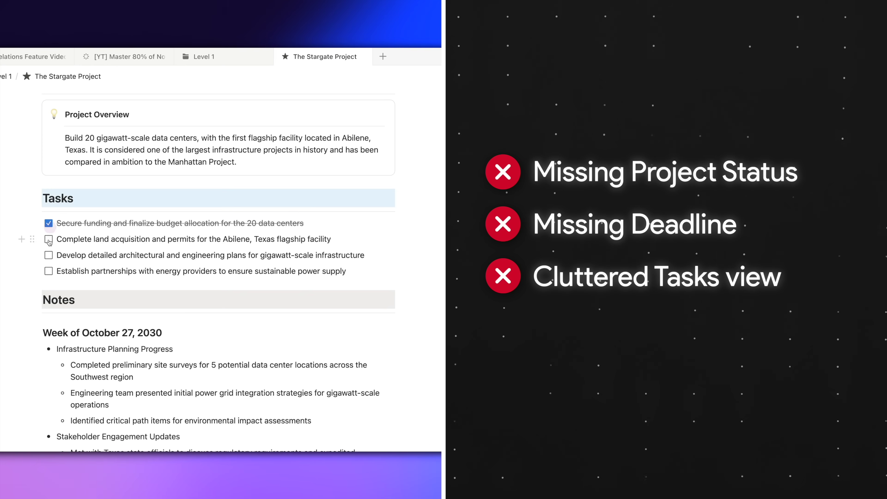
{"action": "key", "text": "super+d"}
{"action": "key", "text": "super+d"}
{"action": "key", "text": "super+d"}
{"action": "key", "text": "super+d"}
{"action": "key", "text": "super+d"}
{"action": "key", "text": "super+d"}
{"action": "key", "text": "super+d"}
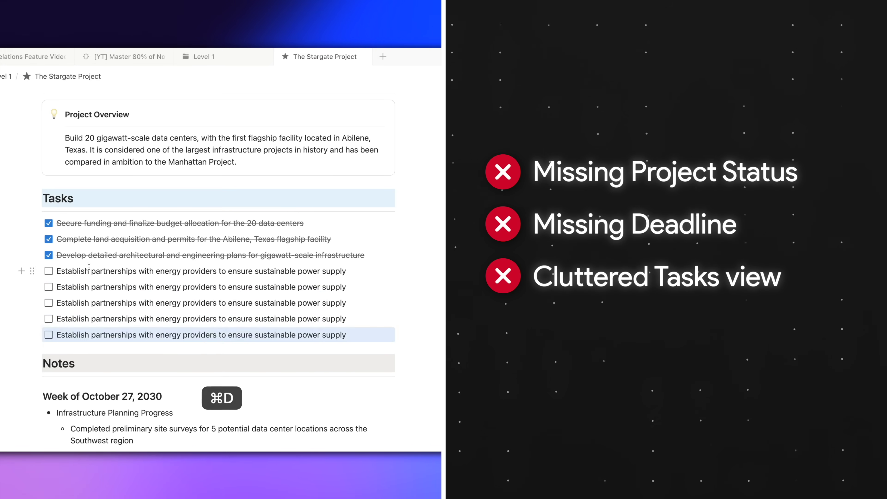
{"action": "scroll", "coordinate": [244, 230], "scroll_direction": "down", "scroll_amount": 10}
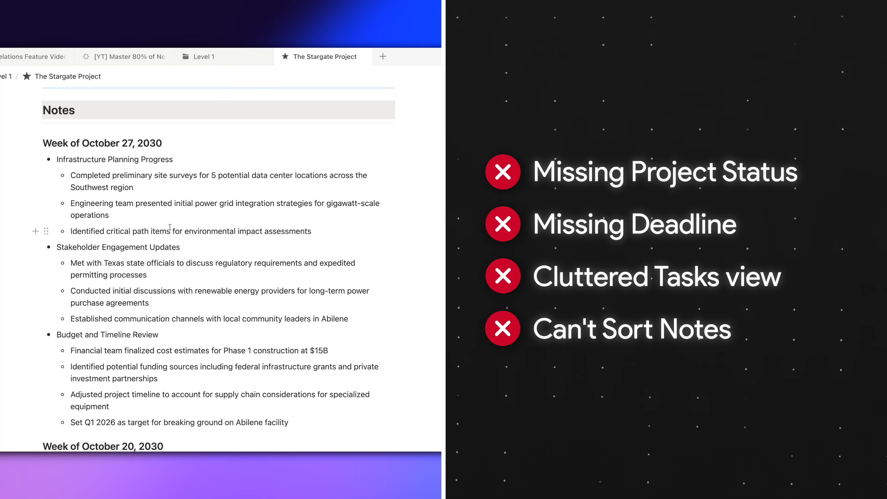
{"action": "scroll", "coordinate": [169, 227], "scroll_direction": "up", "scroll_amount": 12}
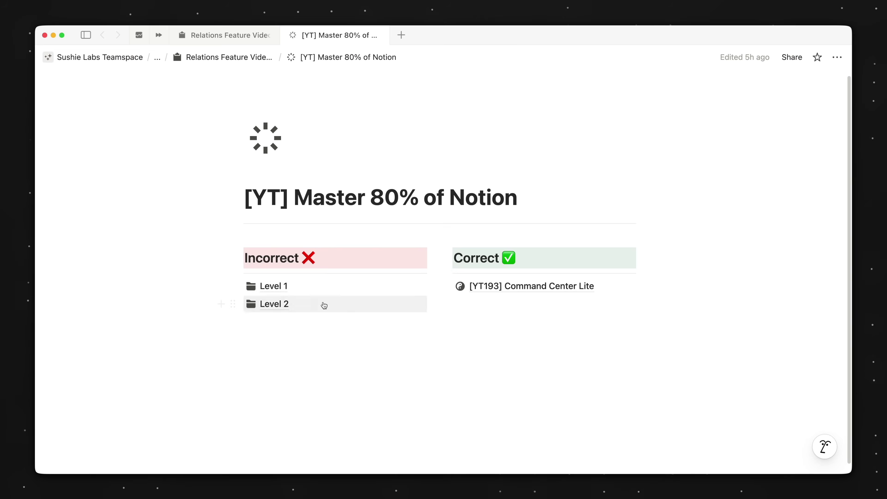
- Open The Stargate Project from the Level 2 Projects View in a new tab
{"action": "mouse_move", "coordinate": [281, 313]}
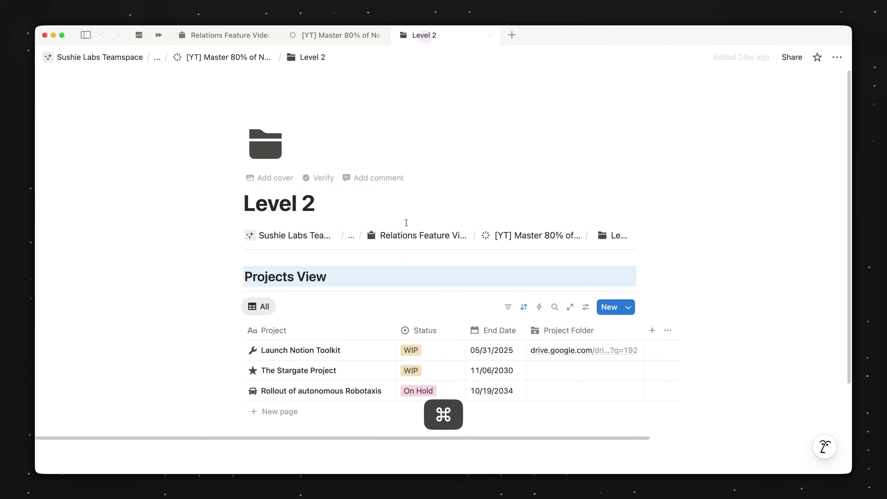
{"action": "scroll", "coordinate": [371, 172], "scroll_direction": "down", "scroll_amount": 2}
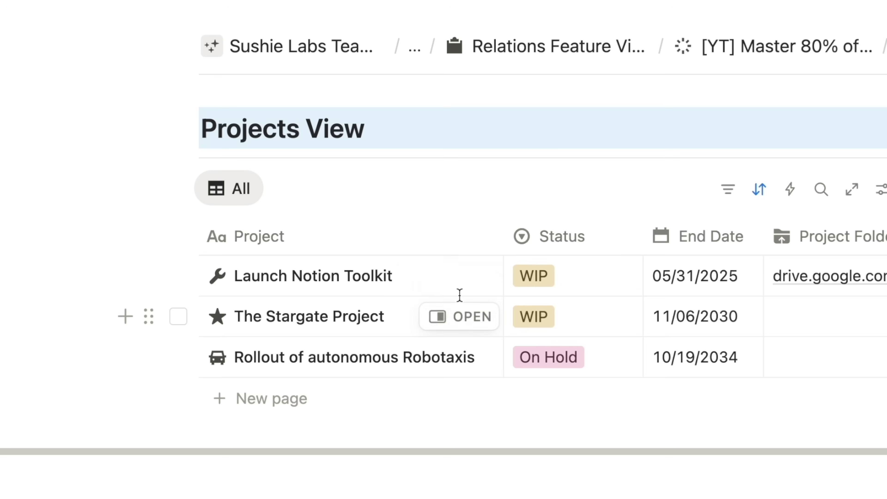
{"action": "left_click", "coordinate": [470, 318], "text": "super"}
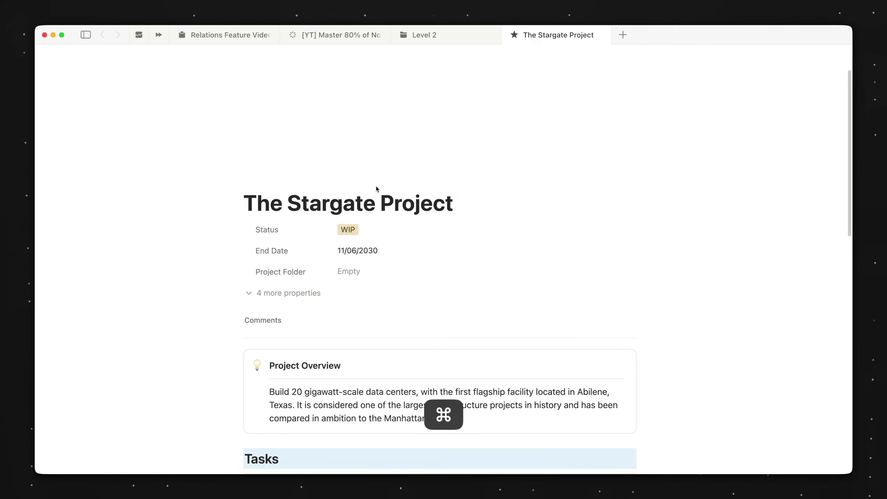
- Check off Rehearse for next presentation, Buy tickets for Tomorrowland and Book a flight to SF, then undo
{"action": "scroll", "coordinate": [405, 278], "scroll_direction": "down", "scroll_amount": 3}
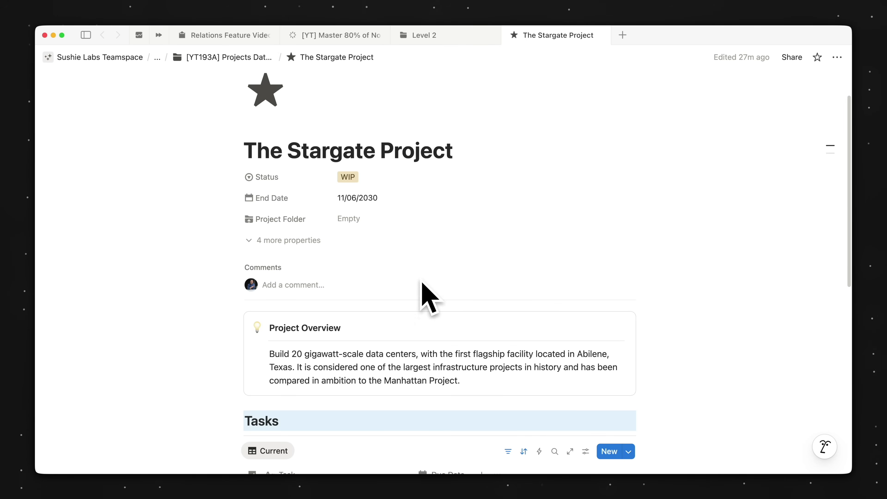
{"action": "scroll", "coordinate": [470, 307], "scroll_direction": "down", "scroll_amount": 10}
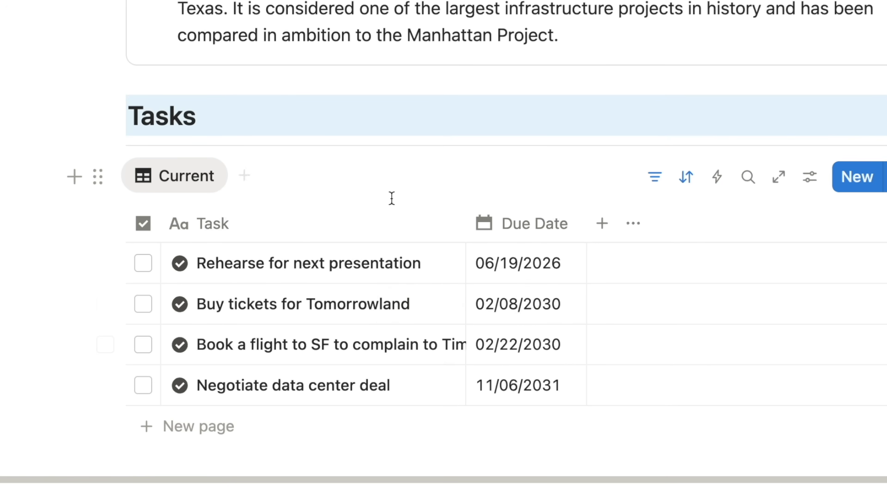
{"action": "mouse_move", "coordinate": [436, 333]}
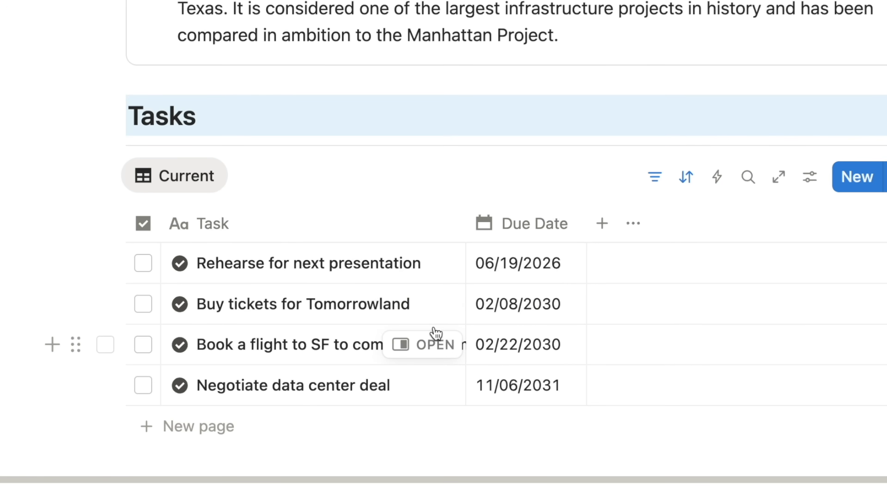
{"action": "left_click", "coordinate": [144, 264]}
{"action": "left_click", "coordinate": [144, 264]}
{"action": "left_click", "coordinate": [144, 263]}
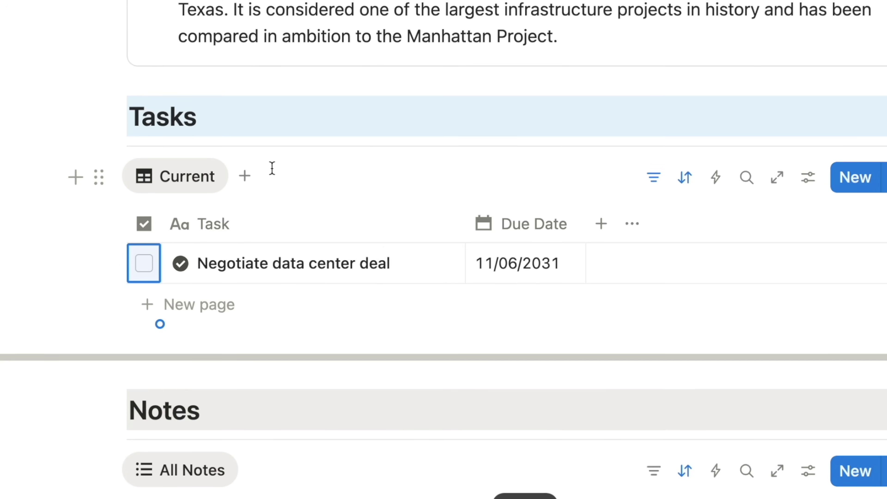
{"action": "key", "text": "super+z"}
{"action": "key", "text": "super+z"}
{"action": "key", "text": "super+z"}
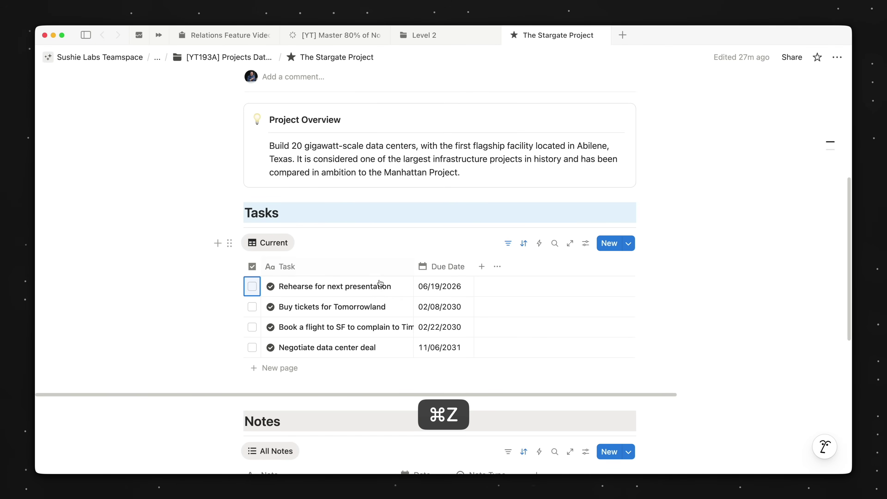
{"action": "scroll", "coordinate": [380, 283], "scroll_direction": "down", "scroll_amount": 10}
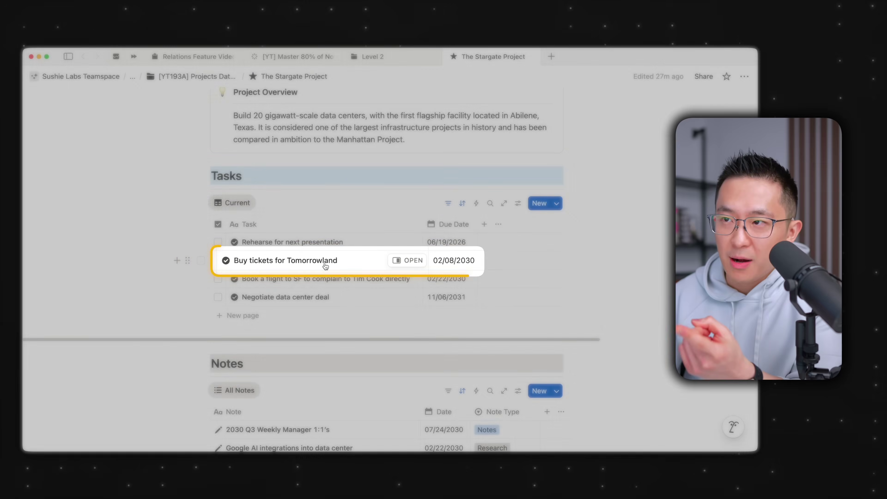
- Scroll up and down through the Stargate project's Tasks and Notes databases
{"action": "scroll", "coordinate": [349, 266], "scroll_direction": "up", "scroll_amount": 10}
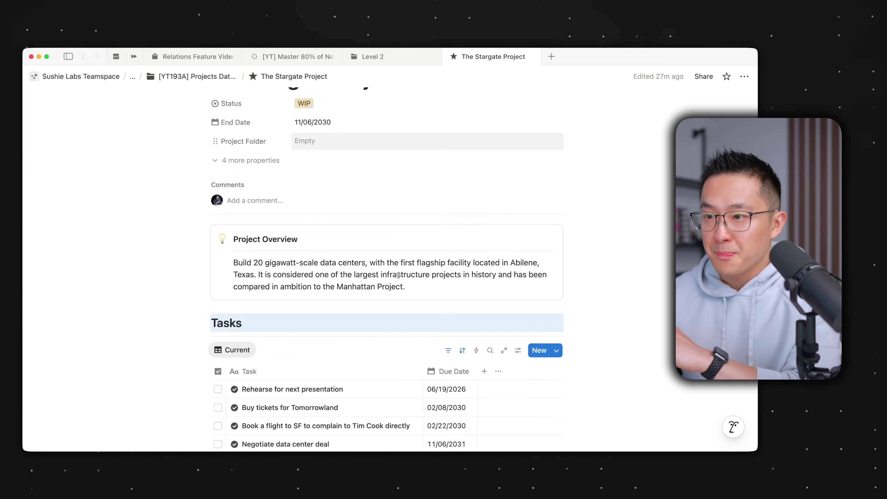
{"action": "scroll", "coordinate": [398, 278], "scroll_direction": "down", "scroll_amount": 10}
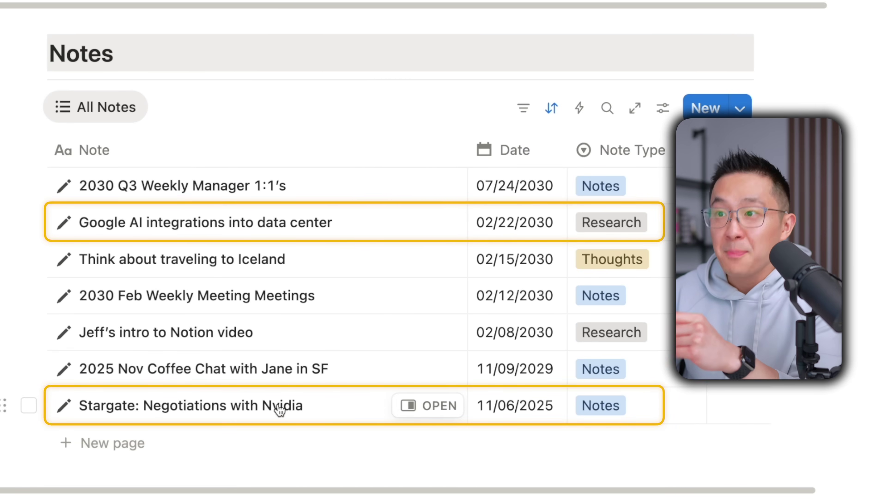
{"action": "scroll", "coordinate": [510, 307], "scroll_direction": "up", "scroll_amount": 10}
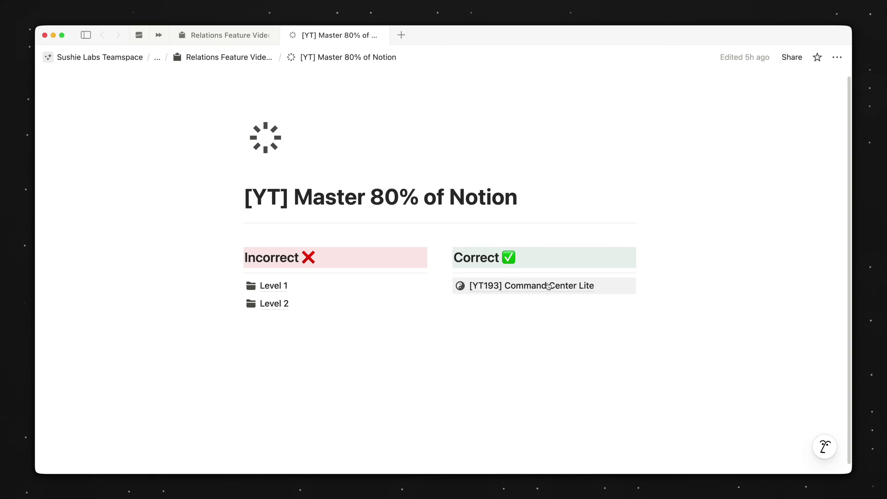
{"action": "left_click", "coordinate": [422, 35]}
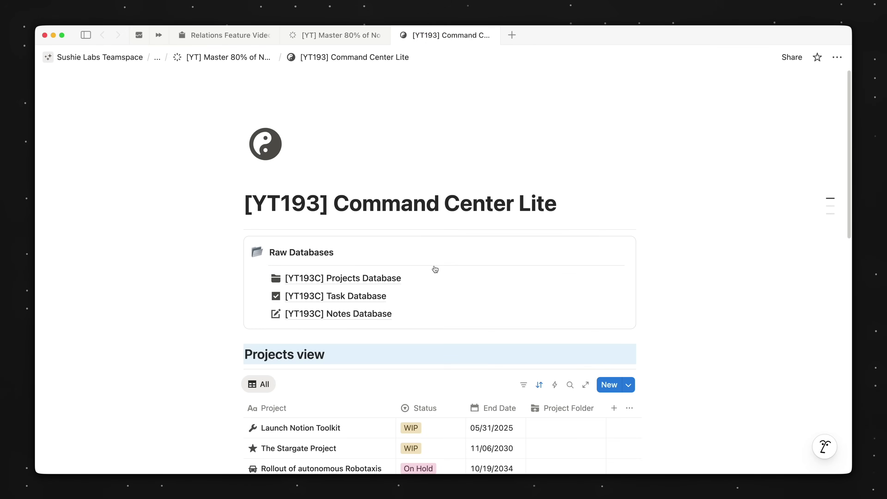
{"action": "scroll", "coordinate": [501, 245], "scroll_direction": "down", "scroll_amount": 1}
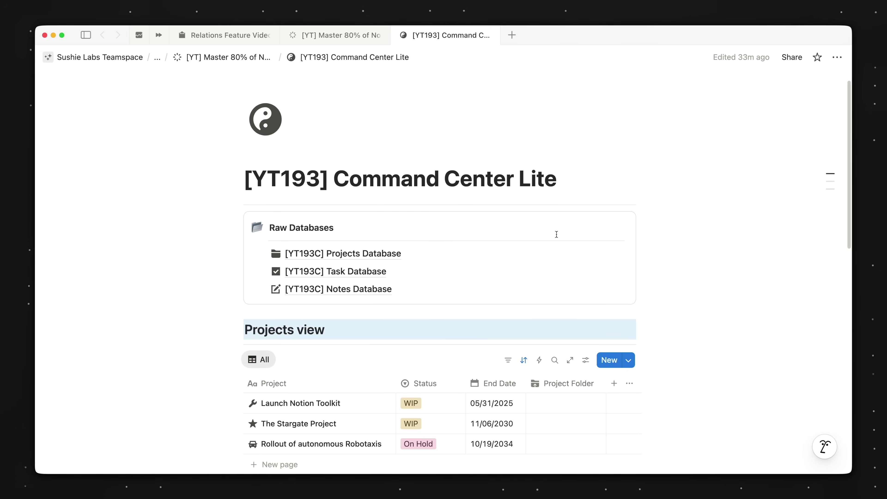
{"action": "scroll", "coordinate": [510, 225], "scroll_direction": "down", "scroll_amount": 1}
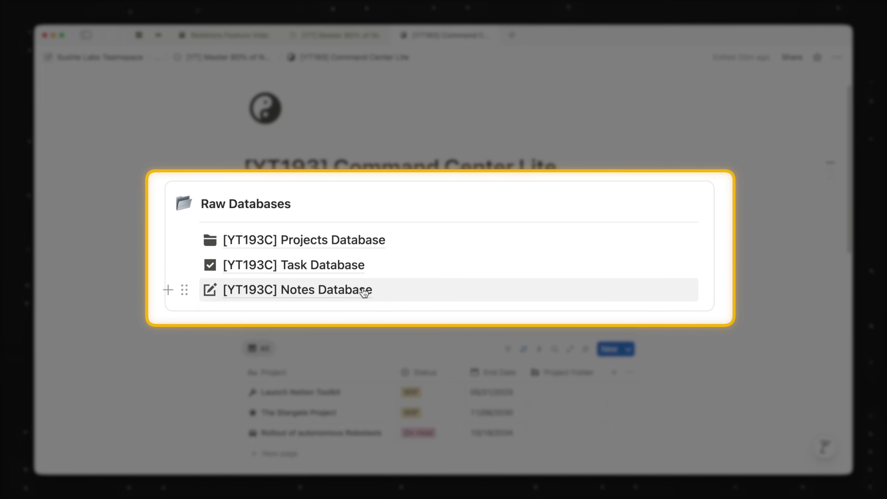
{"action": "mouse_move", "coordinate": [388, 277]}
{"action": "scroll", "coordinate": [387, 277], "scroll_direction": "down", "scroll_amount": 1}
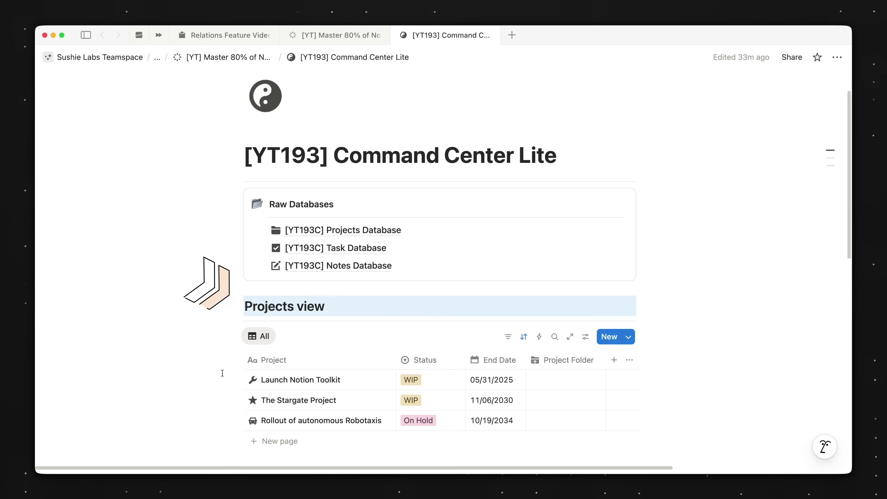
{"action": "scroll", "coordinate": [301, 380], "scroll_direction": "down", "scroll_amount": 7}
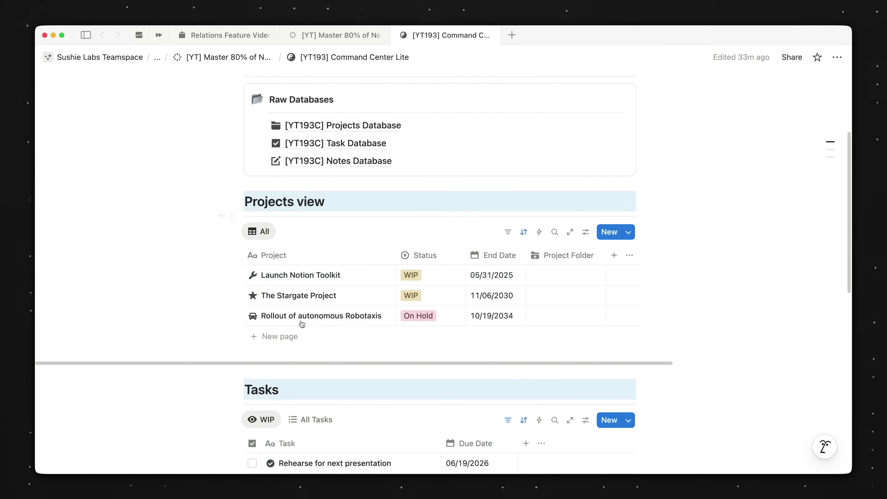
{"action": "scroll", "coordinate": [315, 295], "scroll_direction": "down", "scroll_amount": 7}
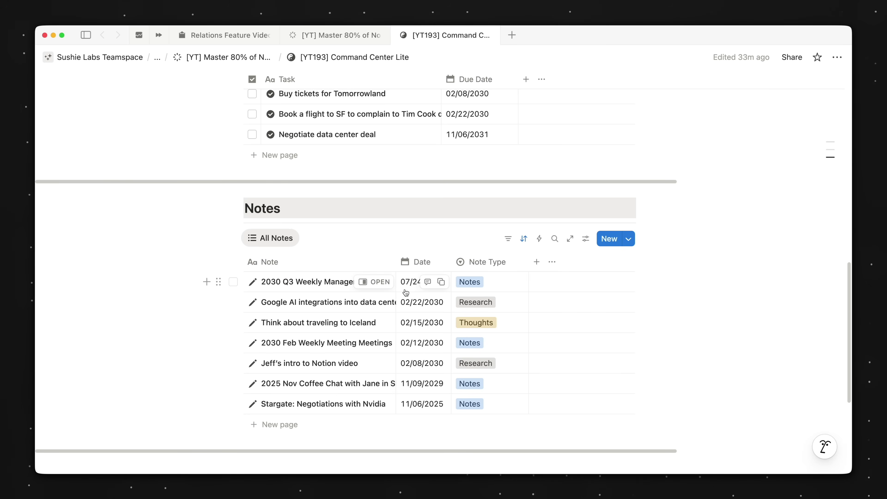
{"action": "scroll", "coordinate": [406, 293], "scroll_direction": "up", "scroll_amount": 16}
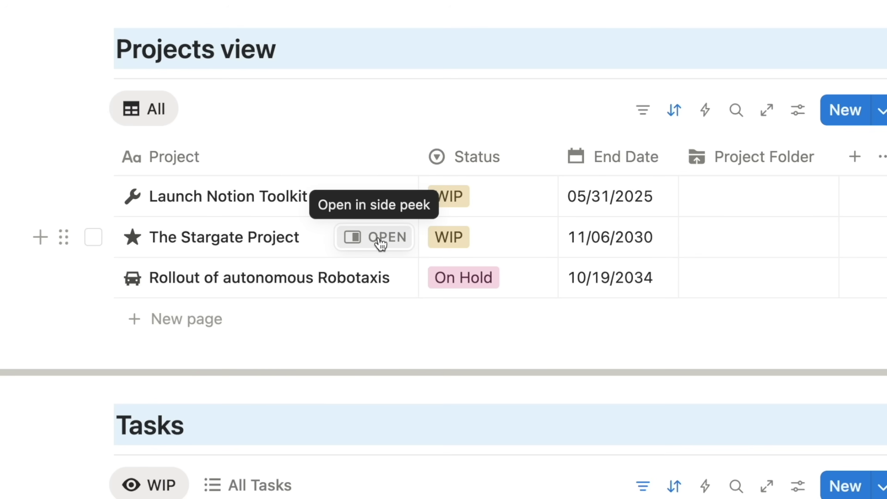
- Open The Stargate Project and scroll to its one current task and two related notes
{"action": "left_click", "coordinate": [376, 275]}
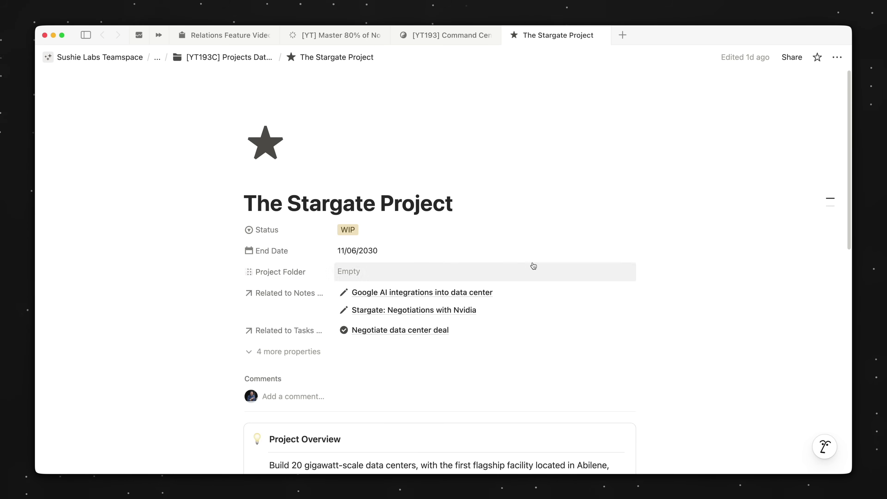
{"action": "scroll", "coordinate": [533, 264], "scroll_direction": "down", "scroll_amount": 10}
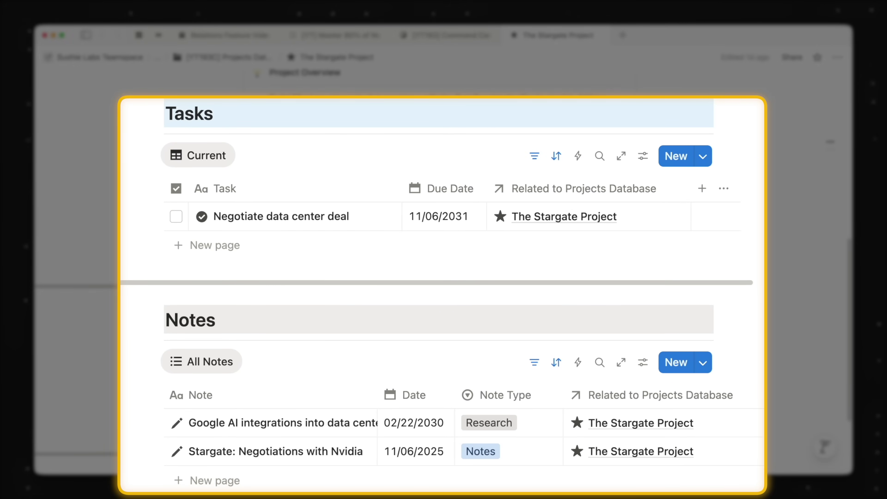
{"action": "scroll", "coordinate": [487, 370], "scroll_direction": "down", "scroll_amount": 2}
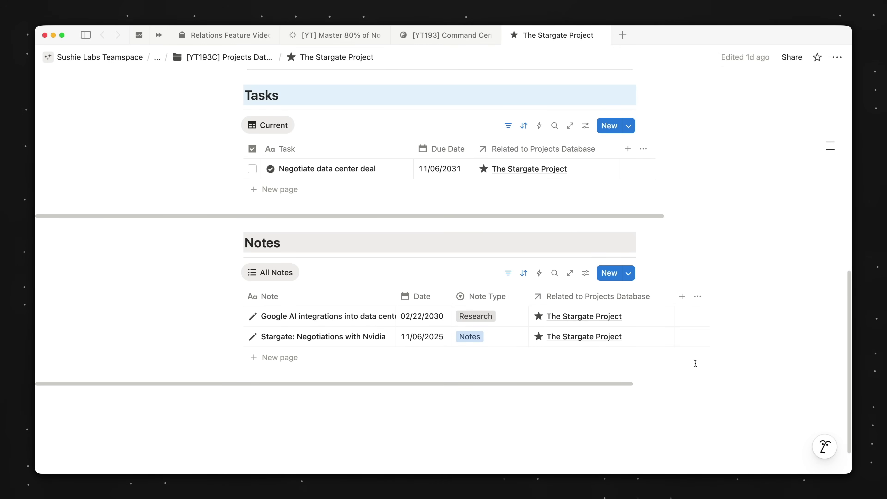
- Scroll up to the top of the [Make a Copy] Relations Tutorial page
{"action": "scroll", "coordinate": [752, 273], "scroll_direction": "up", "scroll_amount": 1}
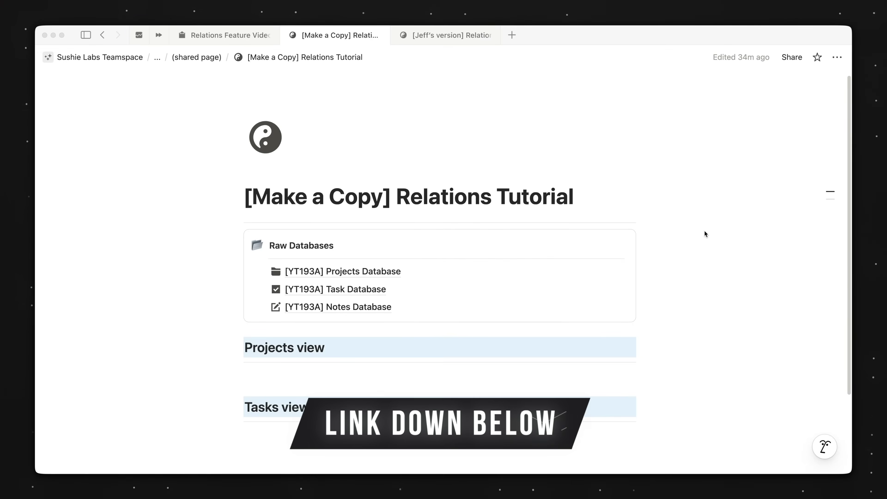
- Close the copy tab and start a relation property targeting the [YT193B] Task Database
{"action": "key", "text": "super+w"}
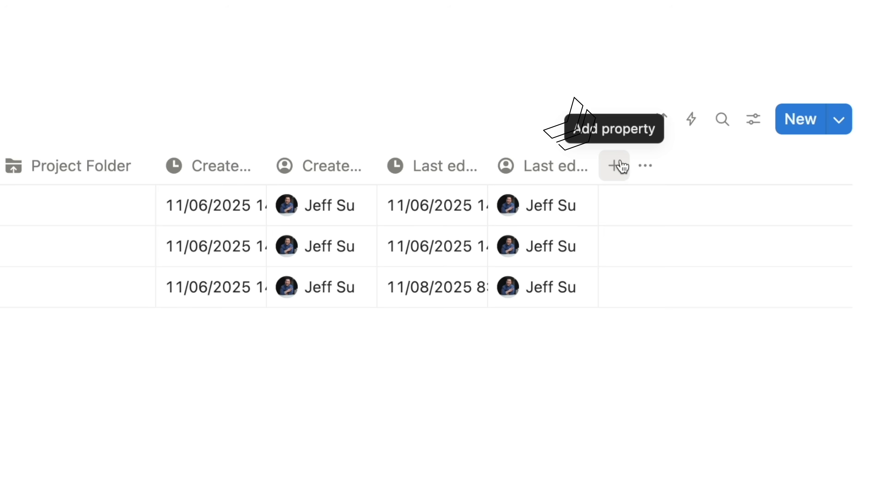
{"action": "left_click", "coordinate": [612, 178]}
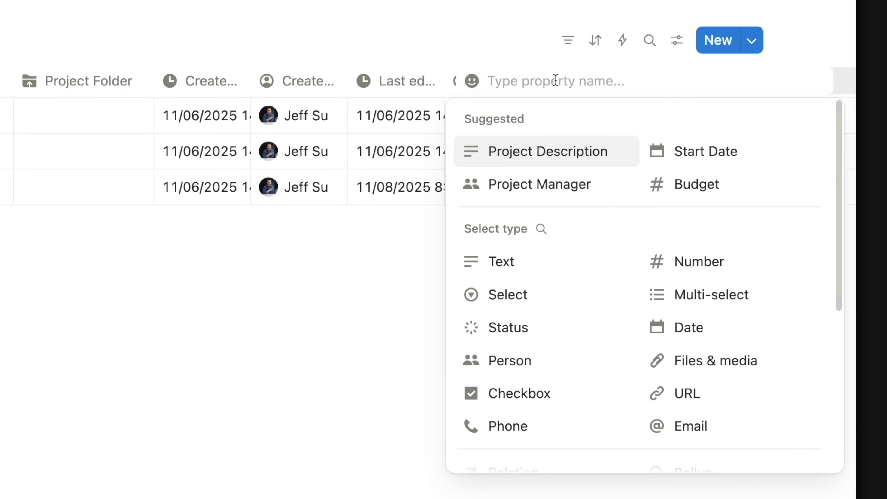
{"action": "type", "text": "relation"}
{"action": "scroll", "coordinate": [566, 381], "scroll_direction": "down", "scroll_amount": 5}
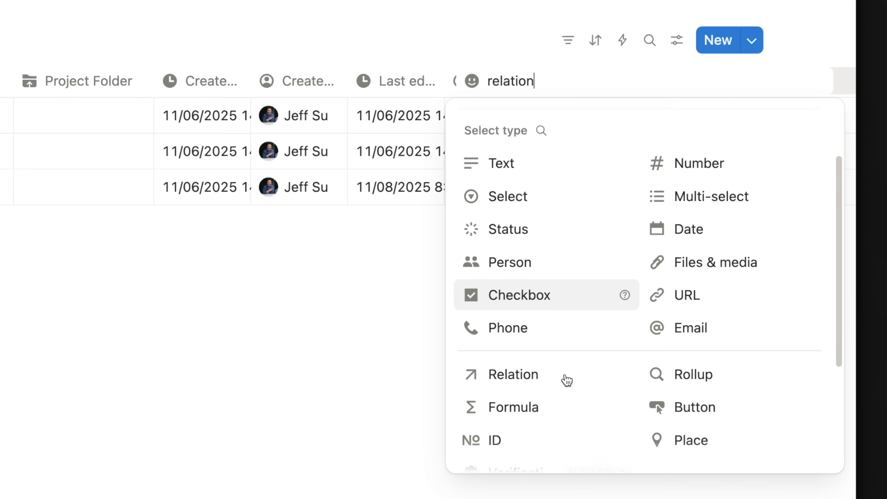
{"action": "left_click", "coordinate": [557, 329]}
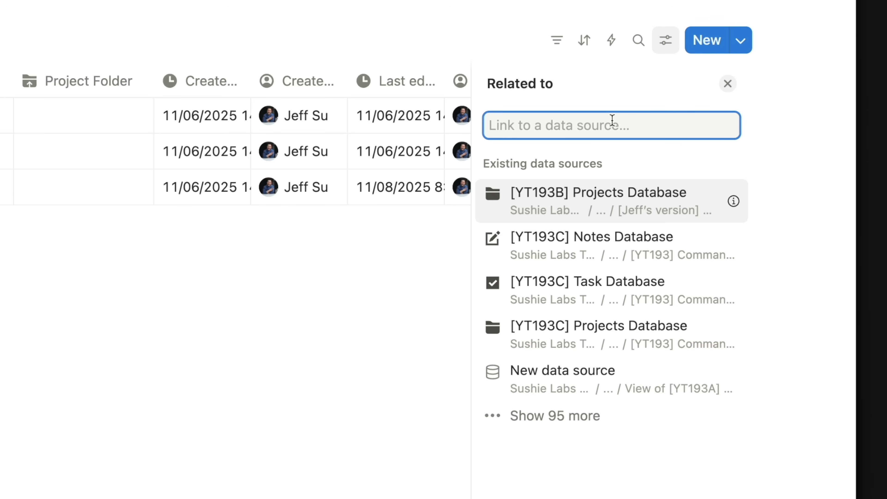
{"action": "type", "text": "[193B]"}
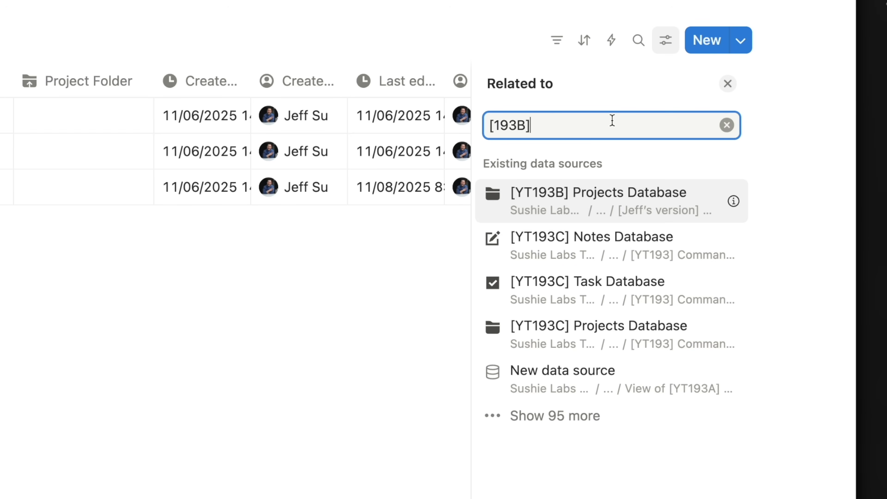
{"action": "type", "text": " Task"}
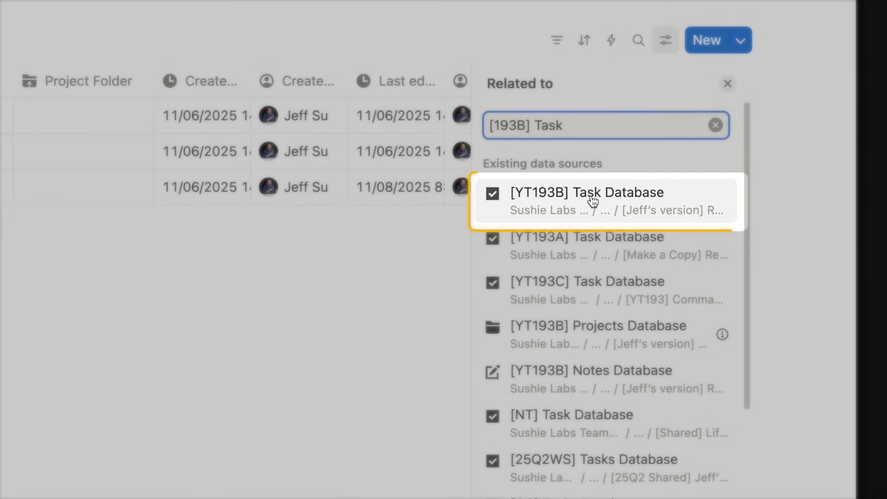
{"action": "left_click", "coordinate": [592, 200]}
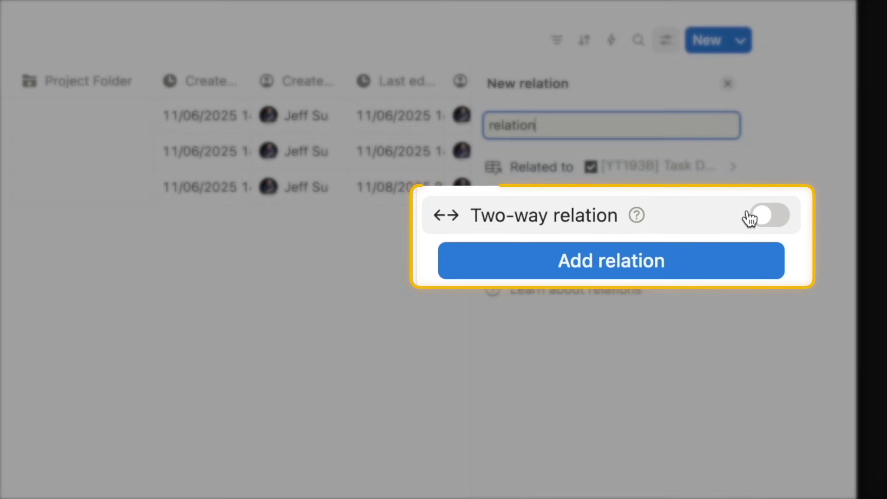
- Make the relation two-way, named Related to Tasks DB with counterpart Related to Projects DB
{"action": "left_click", "coordinate": [723, 223]}
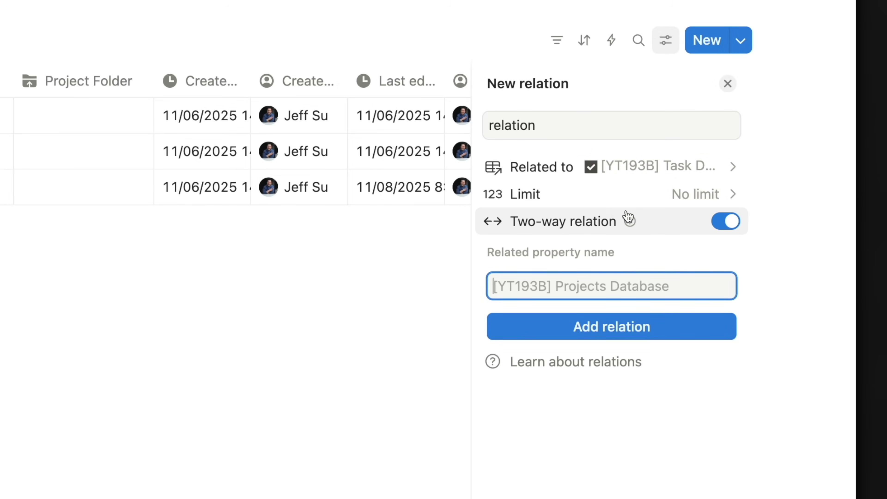
{"action": "left_click", "coordinate": [560, 125]}
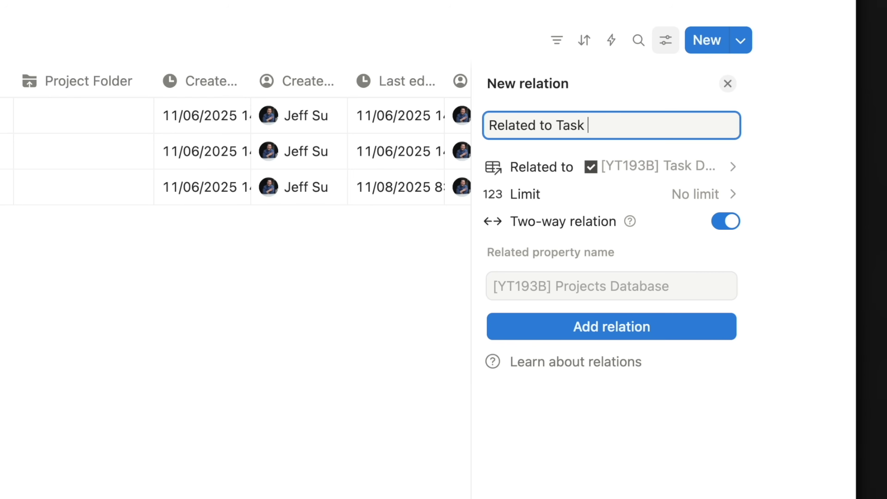
{"action": "left_click", "coordinate": [560, 279]}
{"action": "type", "text": "Related to Projects DB"}
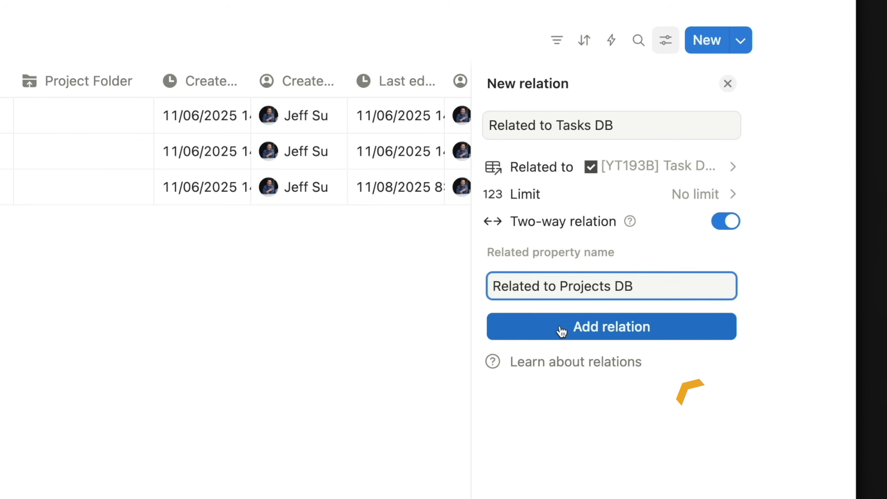
{"action": "left_click", "coordinate": [572, 327]}
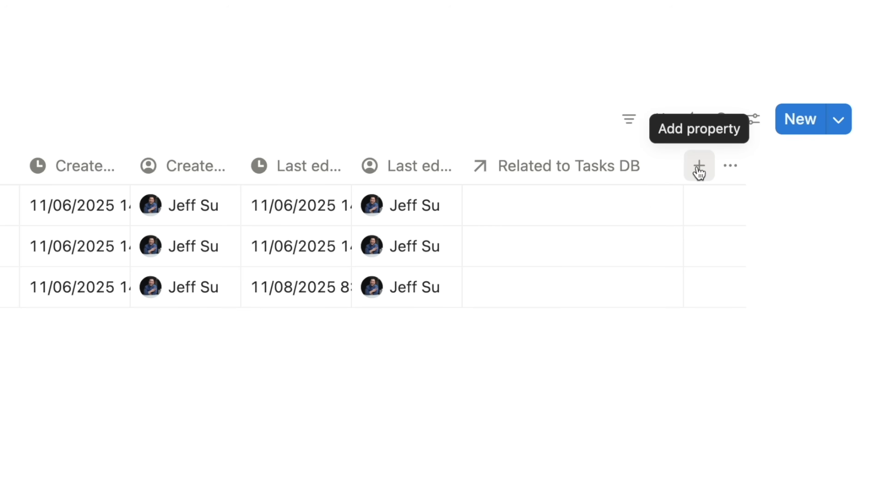
{"action": "left_click", "coordinate": [699, 172]}
- Create a two-way relation to [YT193B] Notes Database named Related to Notes DB, counterpart Related to Projects DB
{"action": "type", "text": "re;"}
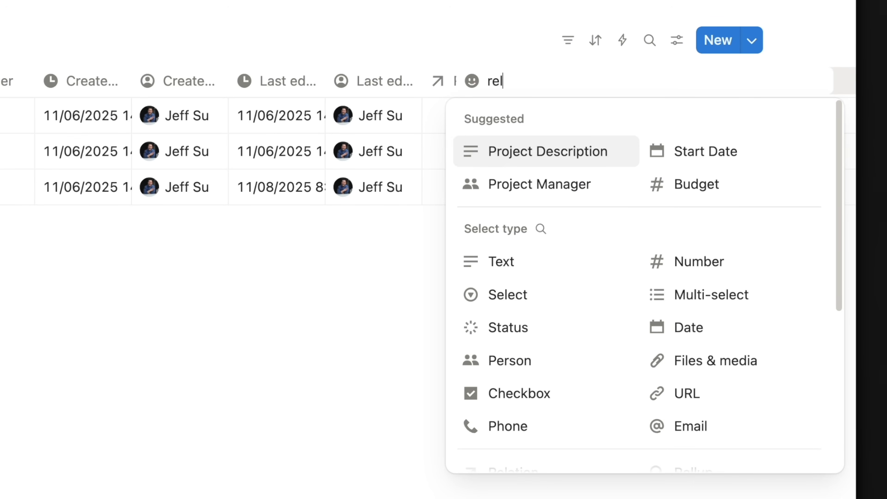
{"action": "type", "text": "ation"}
{"action": "scroll", "coordinate": [553, 339], "scroll_direction": "down", "scroll_amount": 3}
{"action": "left_click", "coordinate": [549, 344]}
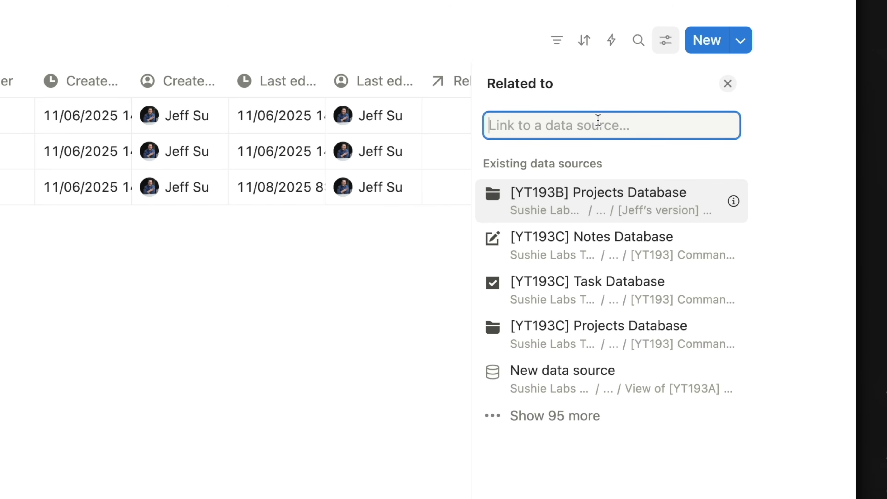
{"action": "type", "text": "[193B] notes"}
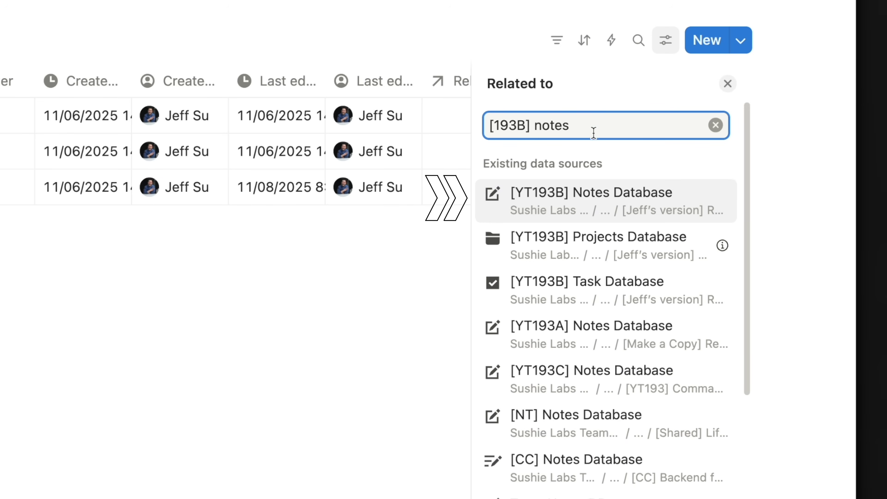
{"action": "left_click", "coordinate": [588, 206]}
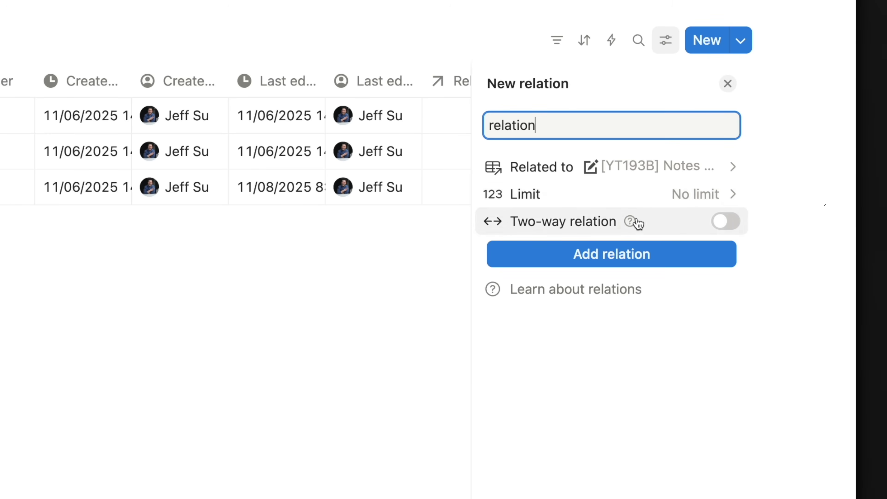
{"action": "left_click", "coordinate": [735, 228]}
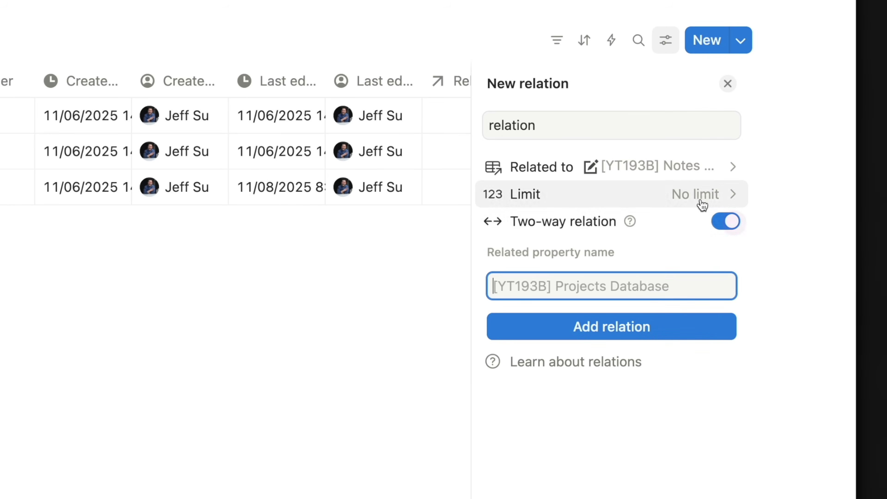
{"action": "left_click", "coordinate": [611, 114]}
{"action": "double_click", "coordinate": [601, 126]}
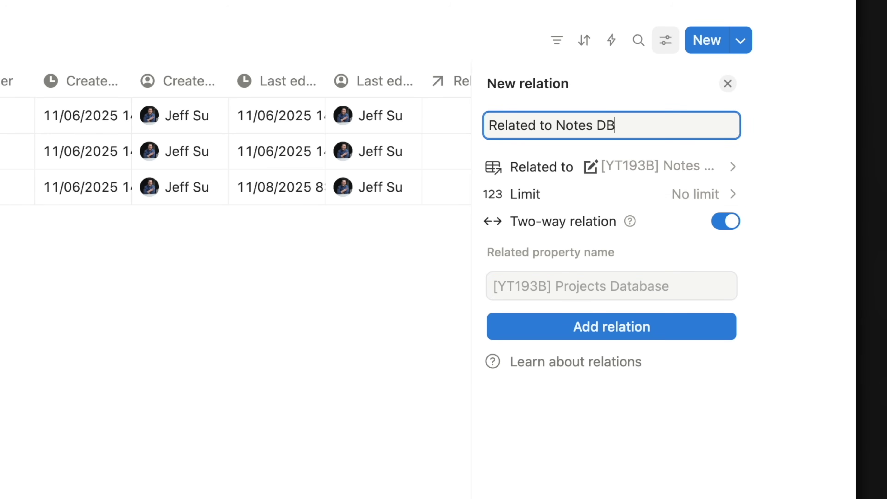
{"action": "left_click", "coordinate": [579, 290]}
{"action": "type", "text": "R"}
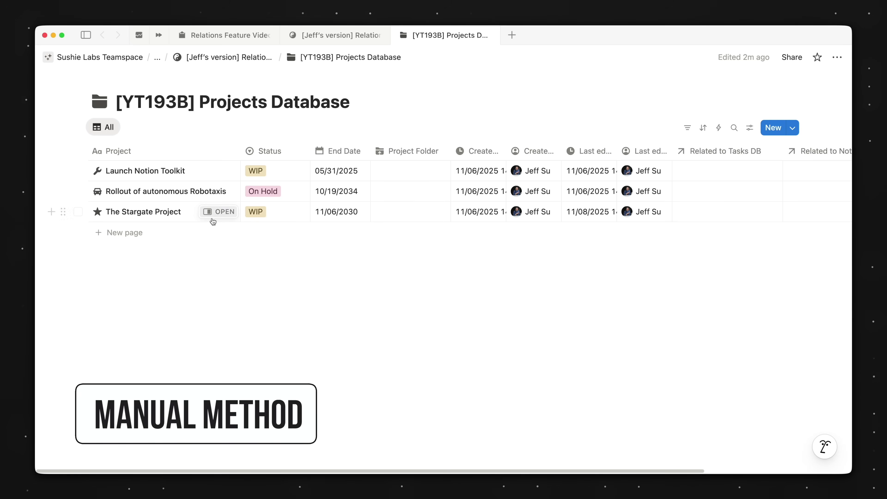
- Open The Stargate Project page in a new tab and scroll to the Tasks heading
{"action": "left_click", "coordinate": [220, 212], "text": "super"}
{"action": "left_click", "coordinate": [524, 36]}
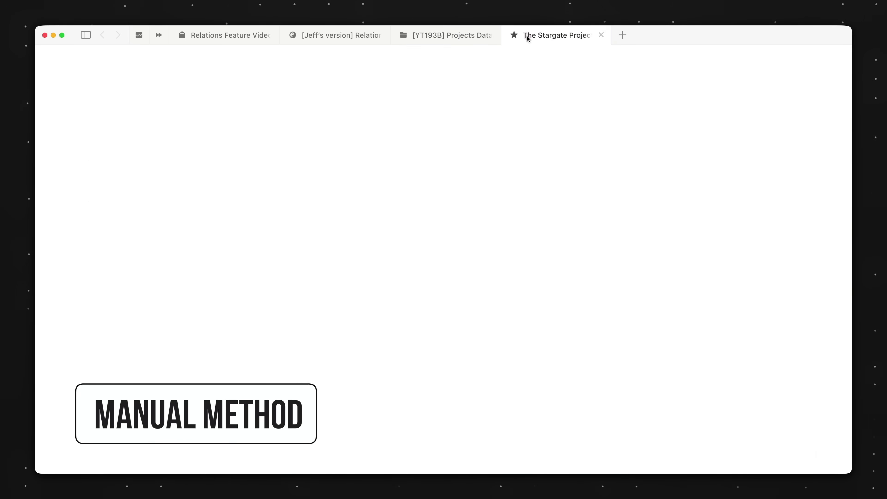
{"action": "scroll", "coordinate": [261, 249], "scroll_direction": "down", "scroll_amount": 5}
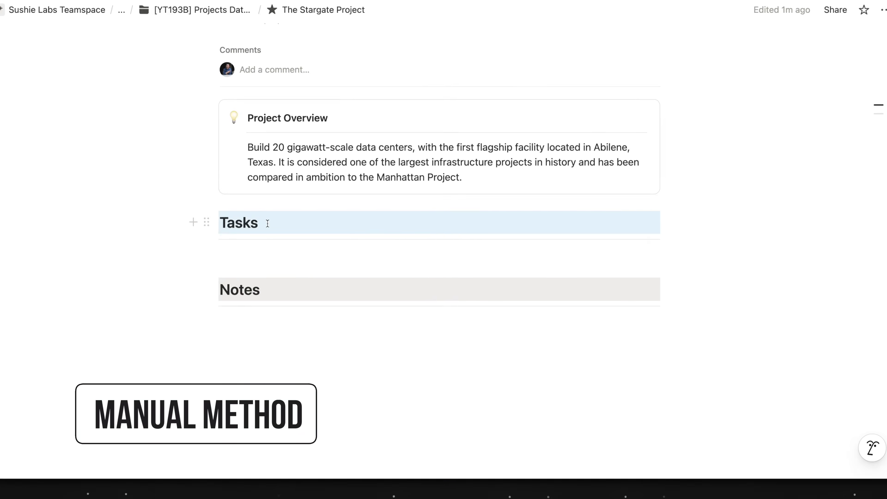
- Insert a linked table of the [YT193B] Task Database under Tasks using its Current view
{"action": "left_click", "coordinate": [168, 146]}
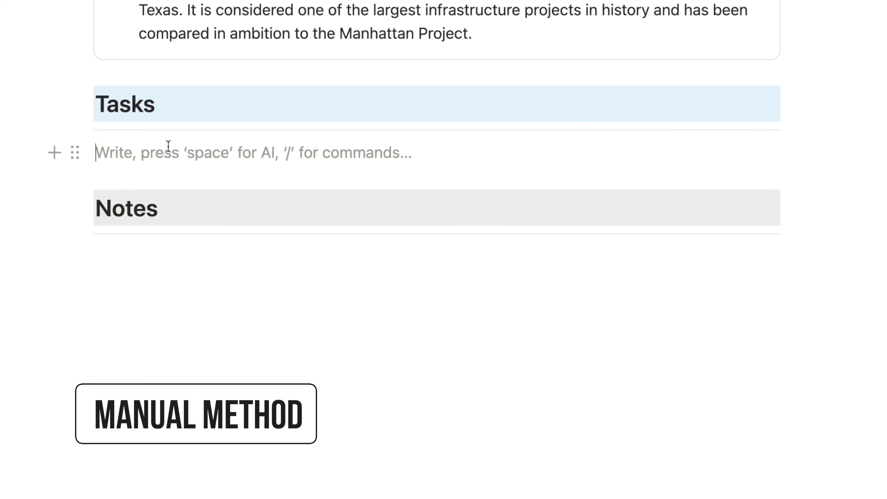
{"action": "type", "text": "/ta"}
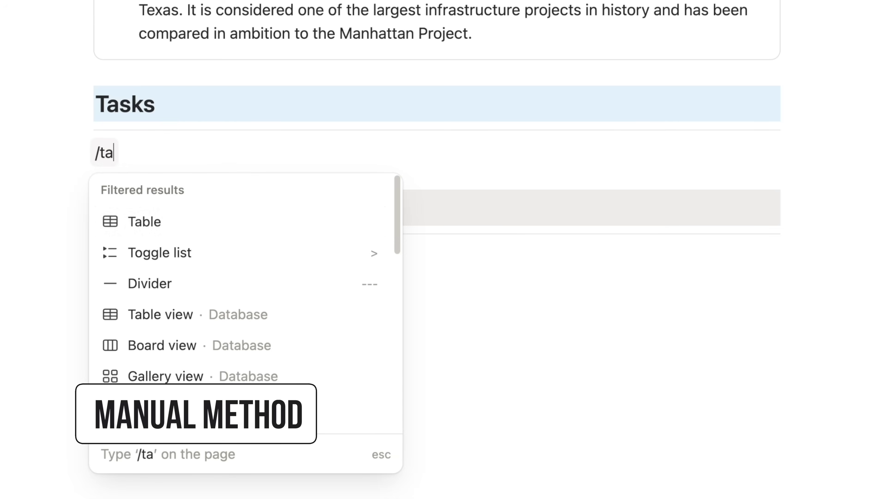
{"action": "type", "text": "ble"}
{"action": "mouse_move", "coordinate": [219, 265]}
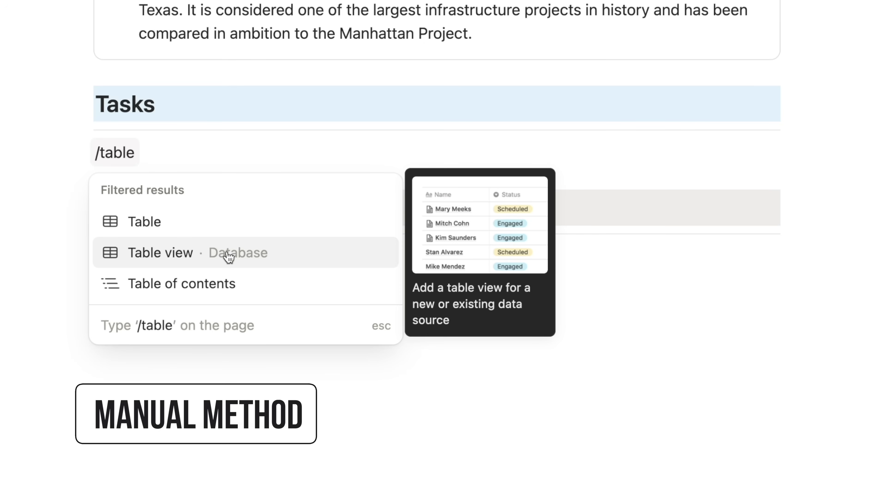
{"action": "left_click", "coordinate": [208, 258]}
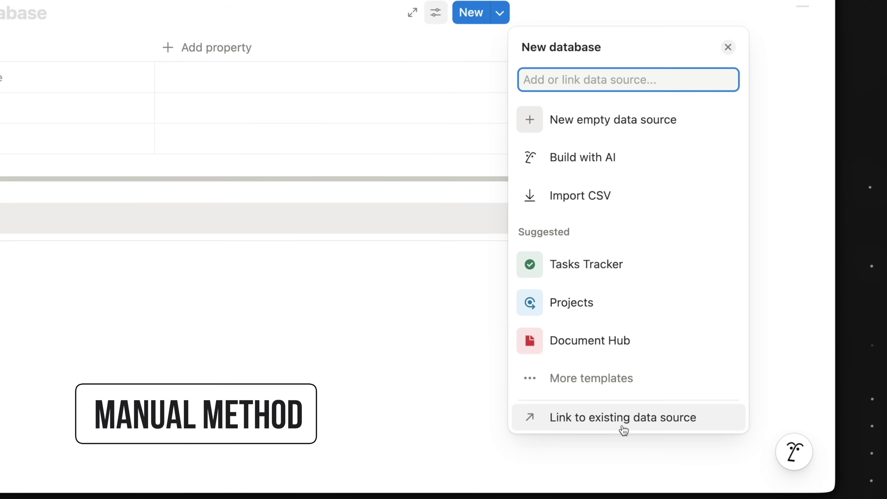
{"action": "left_click", "coordinate": [591, 421]}
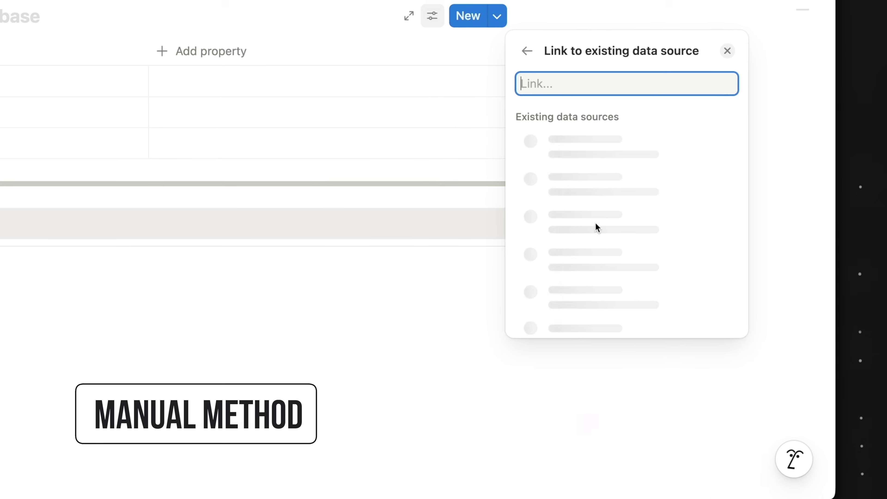
{"action": "type", "text": "[193B] "}
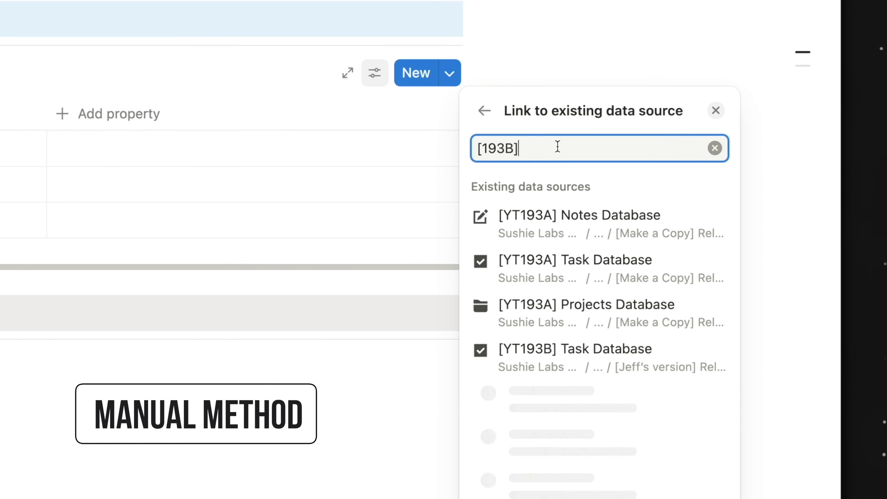
{"action": "type", "text": "task"}
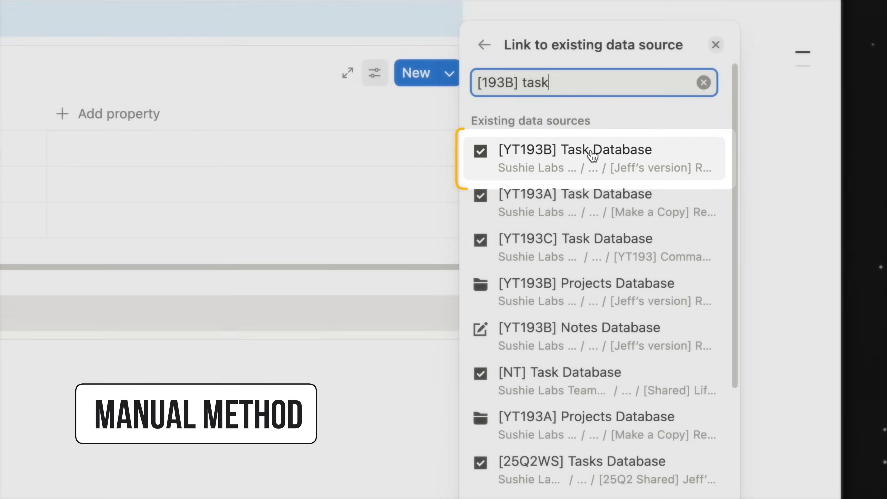
{"action": "left_click", "coordinate": [591, 154]}
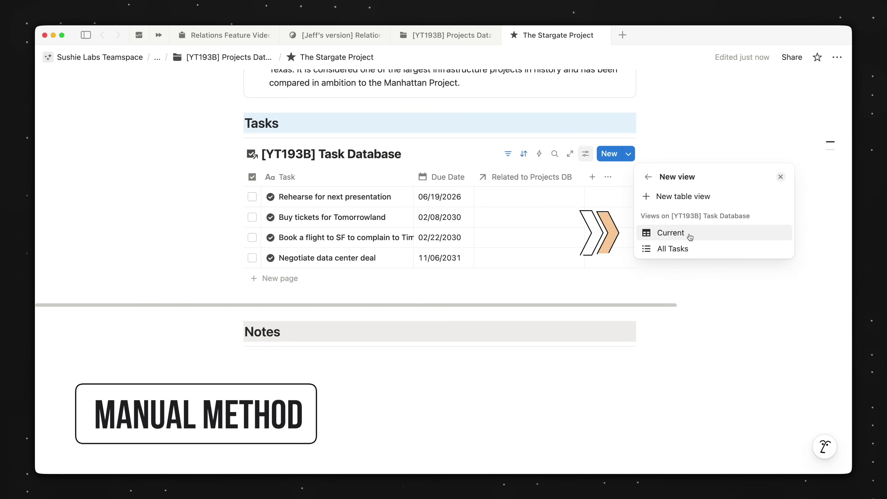
{"action": "left_click", "coordinate": [693, 236]}
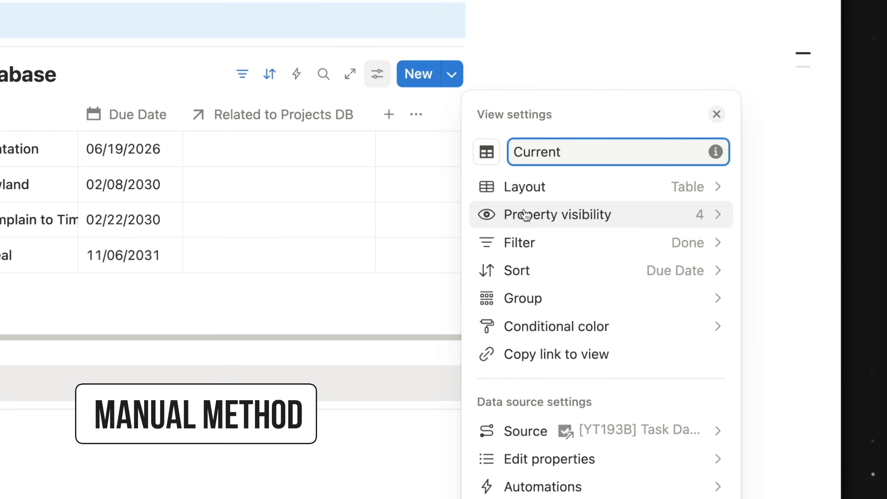
{"action": "left_click", "coordinate": [526, 215]}
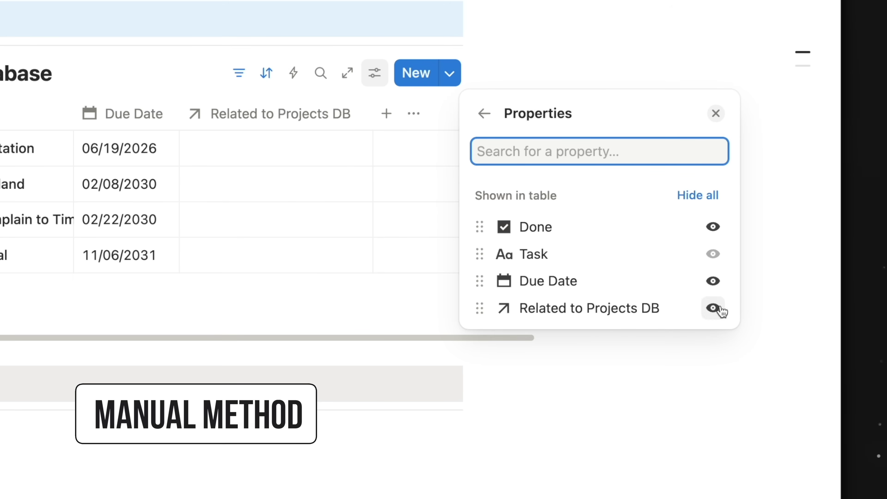
{"action": "left_click", "coordinate": [493, 113]}
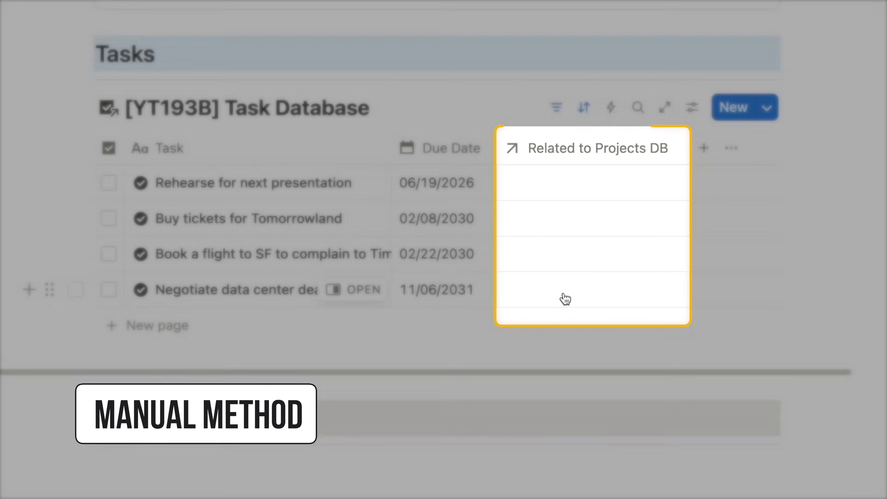
- Link the data center deal task to The Stargate Project and the rehearsal task to Launch Notion Toolkit
{"action": "left_click", "coordinate": [565, 294]}
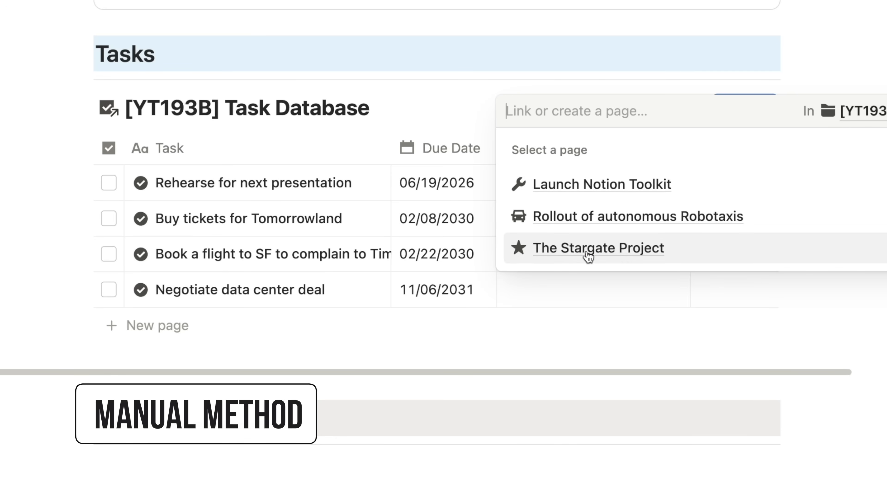
{"action": "left_click", "coordinate": [588, 249]}
{"action": "key", "text": "Escape"}
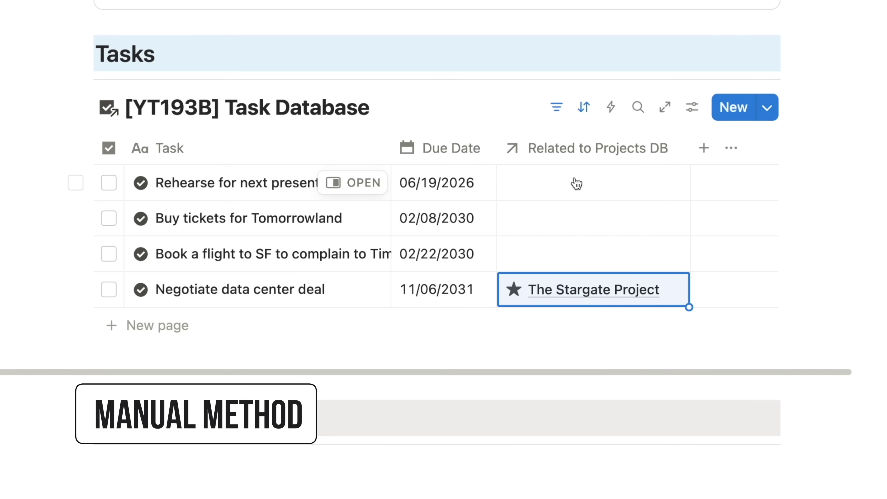
{"action": "left_click", "coordinate": [513, 187]}
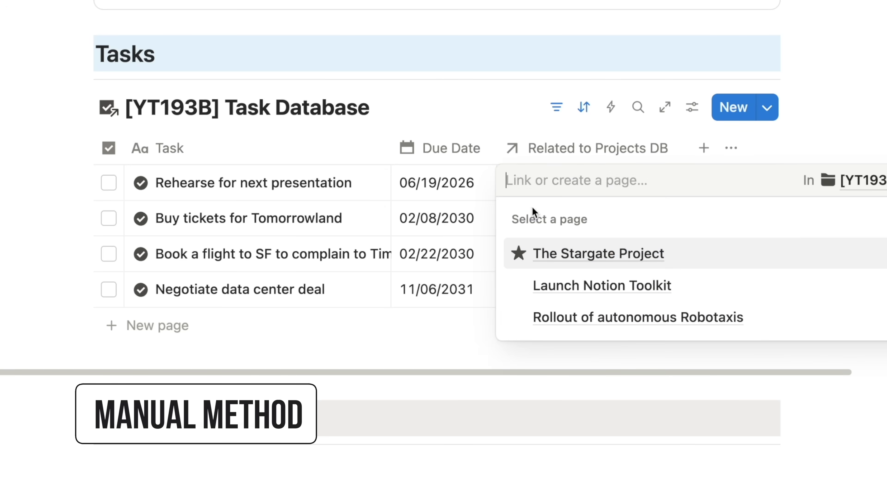
{"action": "left_click", "coordinate": [612, 285]}
{"action": "key", "text": "Escape"}
- Link the Tomorrowland tickets task to Robotaxis rollout and the SF flight task to Launch Notion Toolkit
{"action": "left_click", "coordinate": [586, 218]}
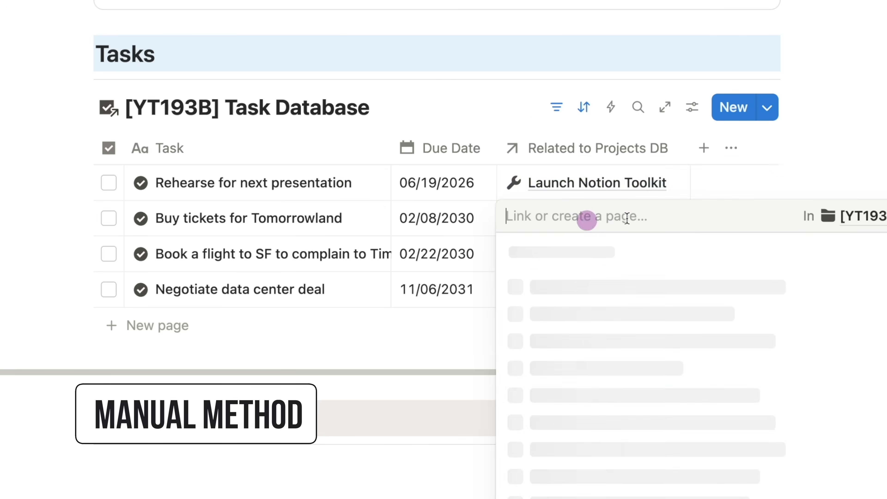
{"action": "left_click", "coordinate": [710, 361]}
{"action": "key", "text": "Escape"}
{"action": "left_click", "coordinate": [548, 253]}
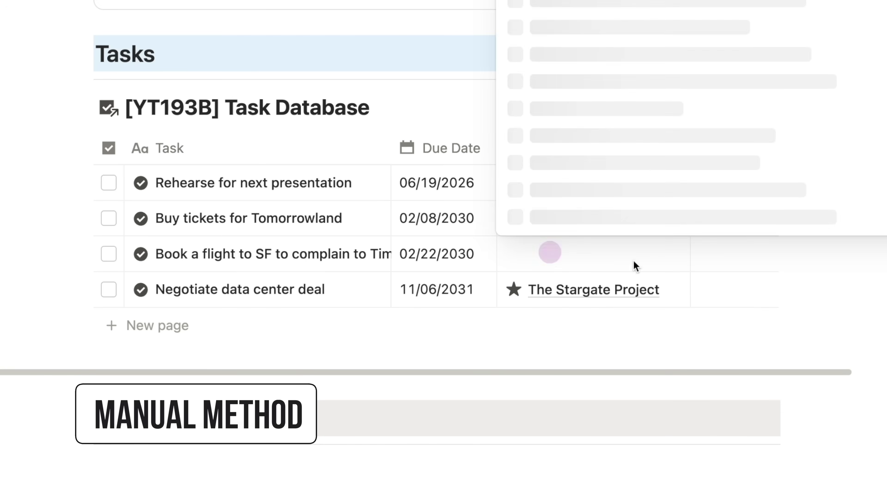
{"action": "left_click", "coordinate": [636, 185]}
{"action": "key", "text": "Escape"}
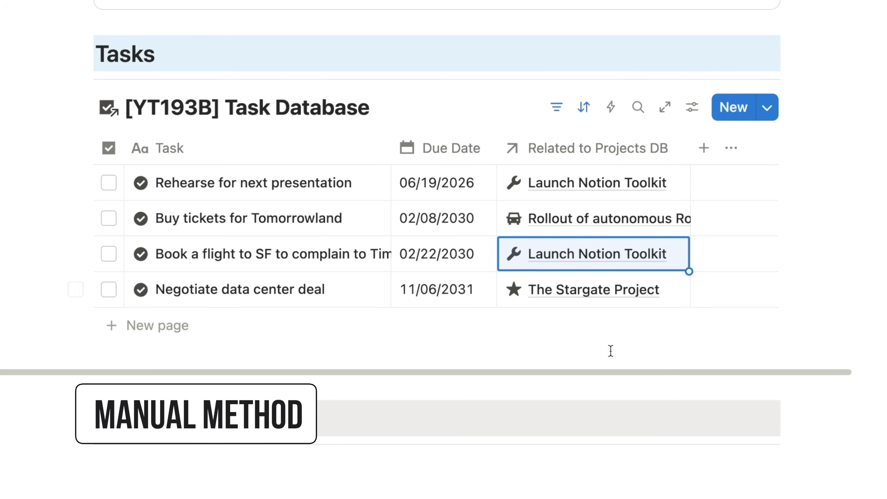
{"action": "left_click", "coordinate": [692, 108]}
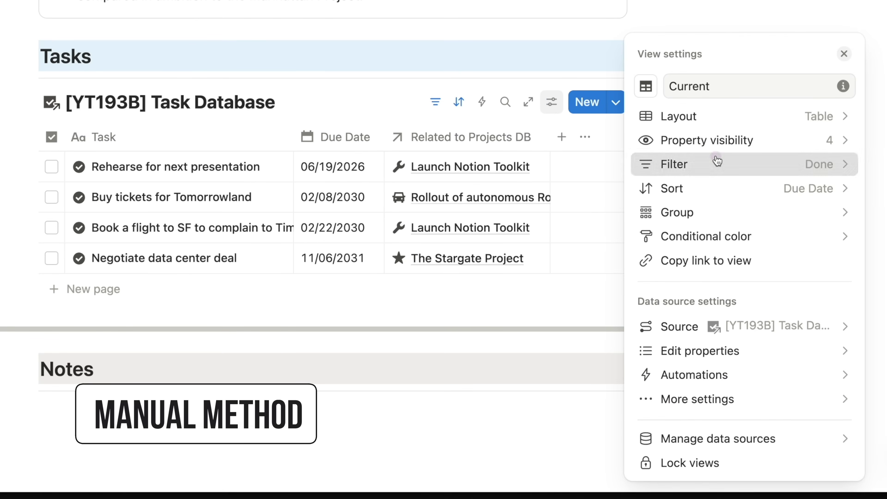
- Add a Related to Projects DB filter for The Stargate Project, save it for everyone, and hide the filter bar
{"action": "left_click", "coordinate": [717, 161]}
{"action": "left_click", "coordinate": [679, 195]}
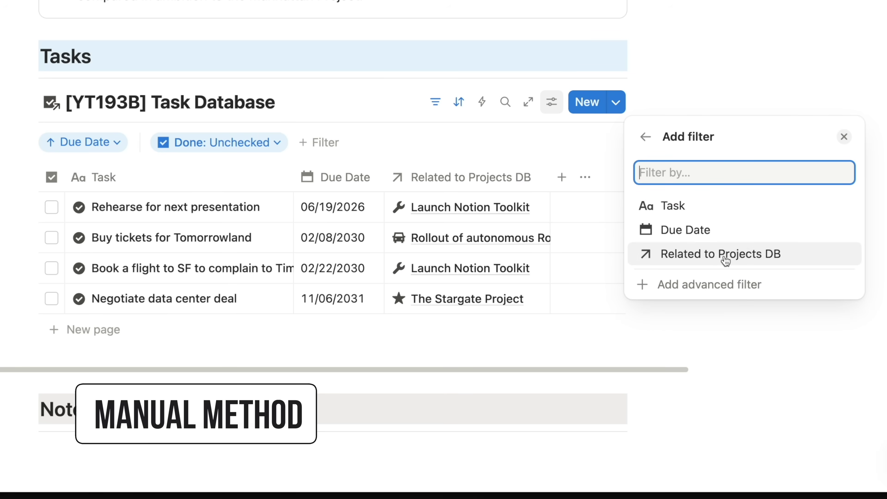
{"action": "left_click", "coordinate": [709, 253]}
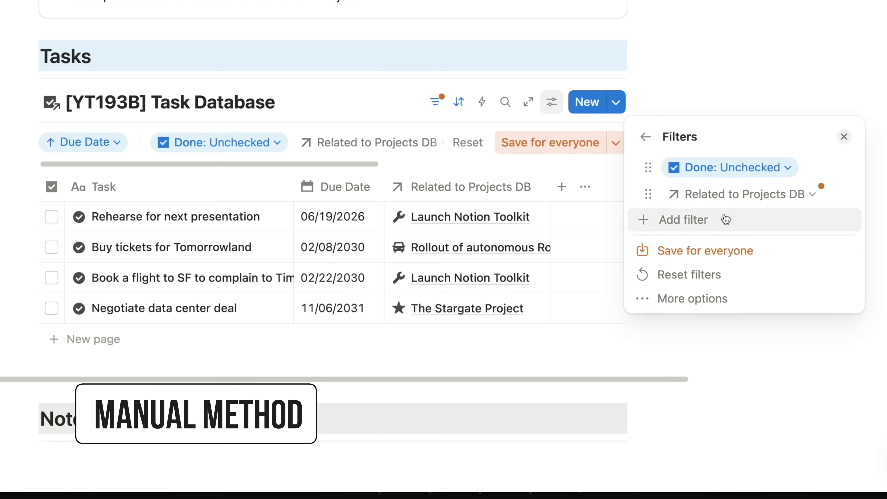
{"action": "left_click", "coordinate": [733, 198]}
{"action": "left_click", "coordinate": [730, 283]}
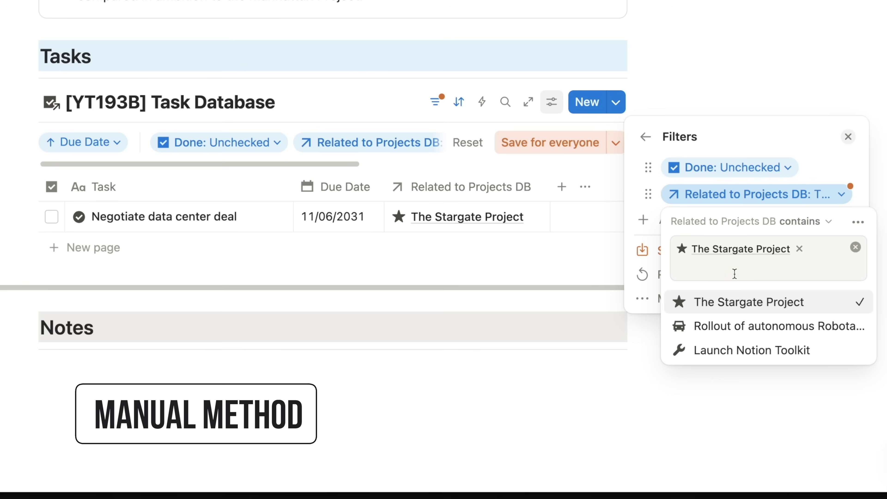
{"action": "left_click", "coordinate": [803, 141]}
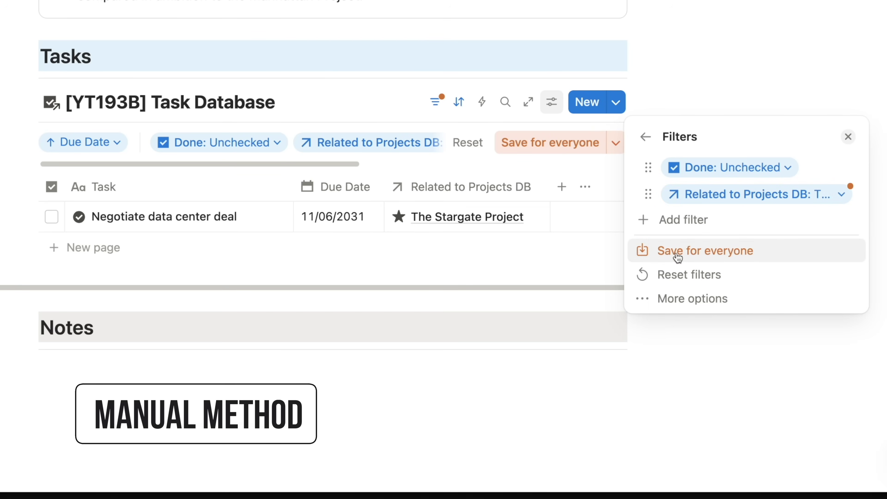
{"action": "left_click", "coordinate": [726, 255]}
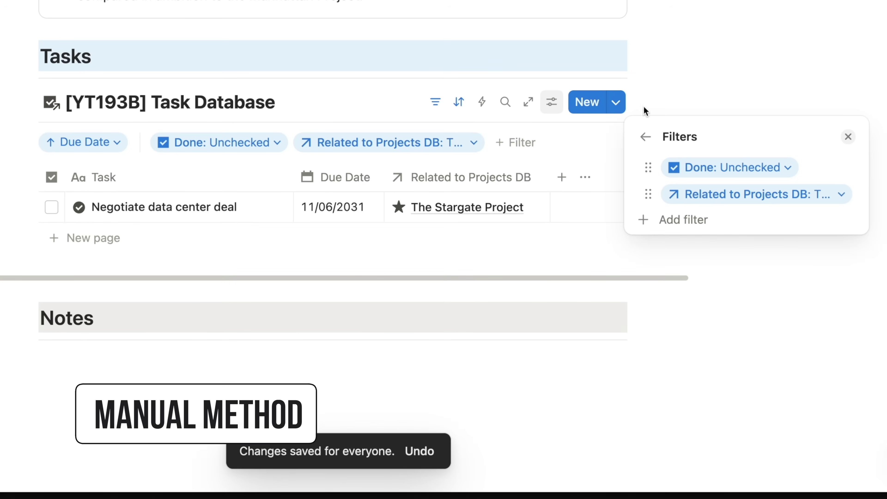
{"action": "left_click", "coordinate": [730, 94]}
{"action": "left_click", "coordinate": [435, 102]}
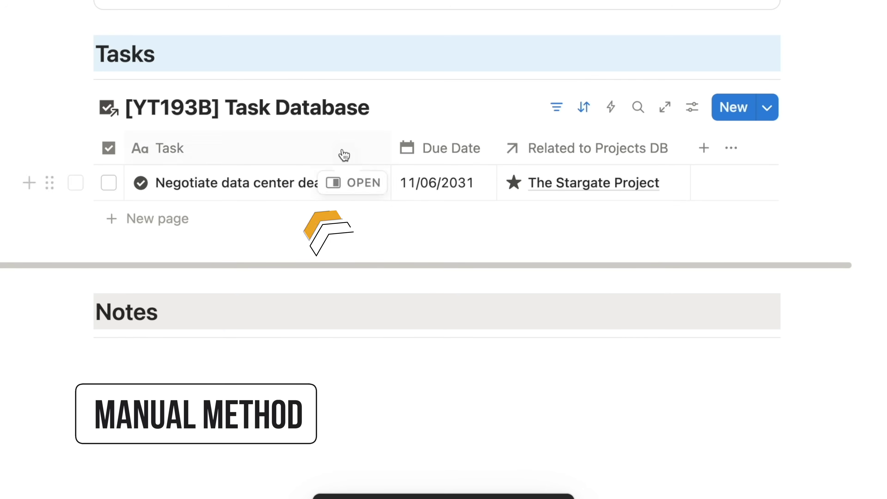
- Hide the task table's database title so only the Current view tab shows
{"action": "scroll", "coordinate": [349, 184], "scroll_direction": "up", "scroll_amount": 10}
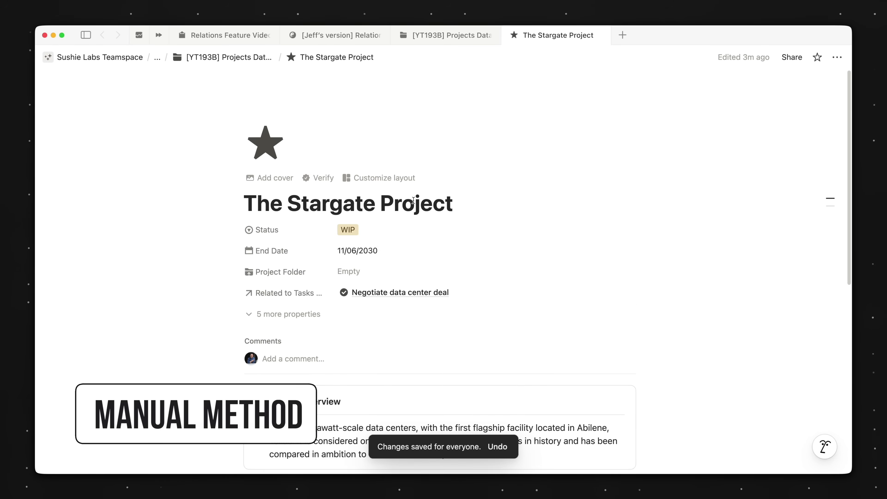
{"action": "scroll", "coordinate": [413, 201], "scroll_direction": "down", "scroll_amount": 10}
{"action": "scroll", "coordinate": [395, 229], "scroll_direction": "up", "scroll_amount": 2}
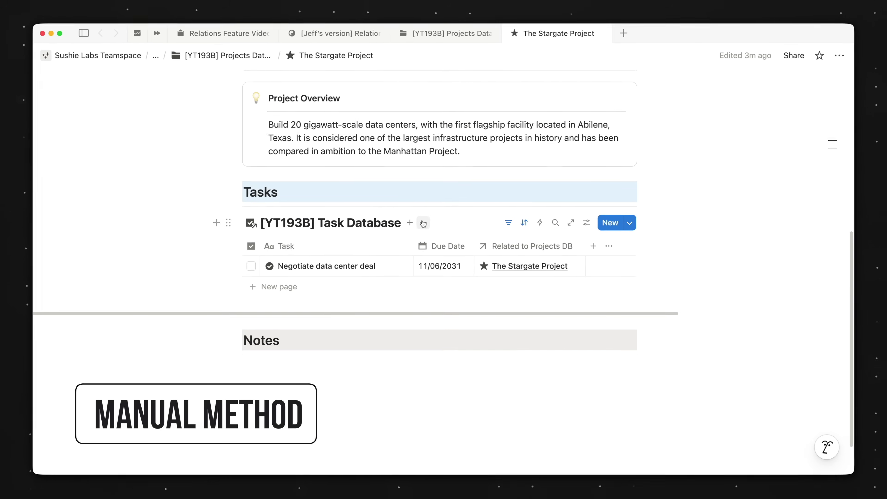
{"action": "left_click", "coordinate": [408, 124]}
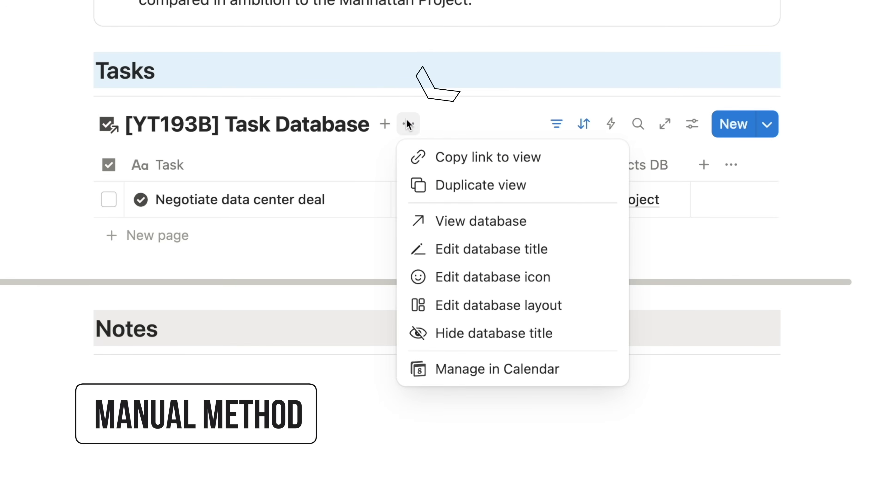
{"action": "left_click", "coordinate": [540, 334]}
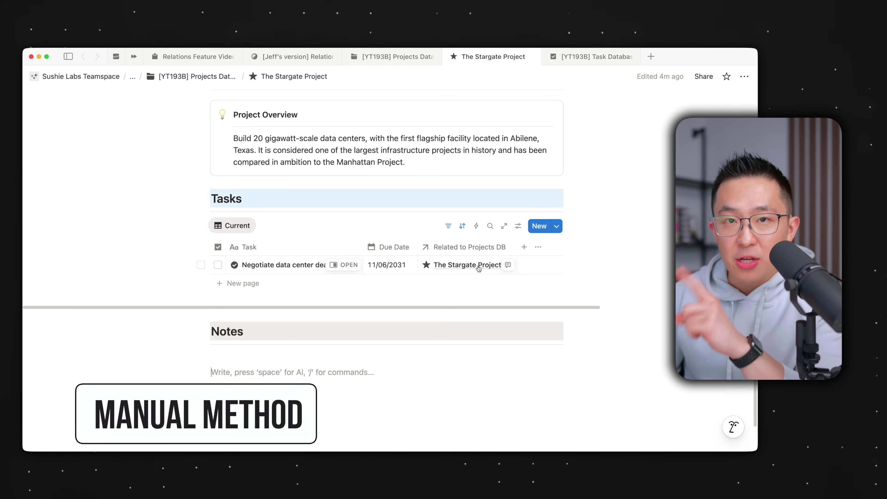
{"action": "left_click", "coordinate": [482, 265]}
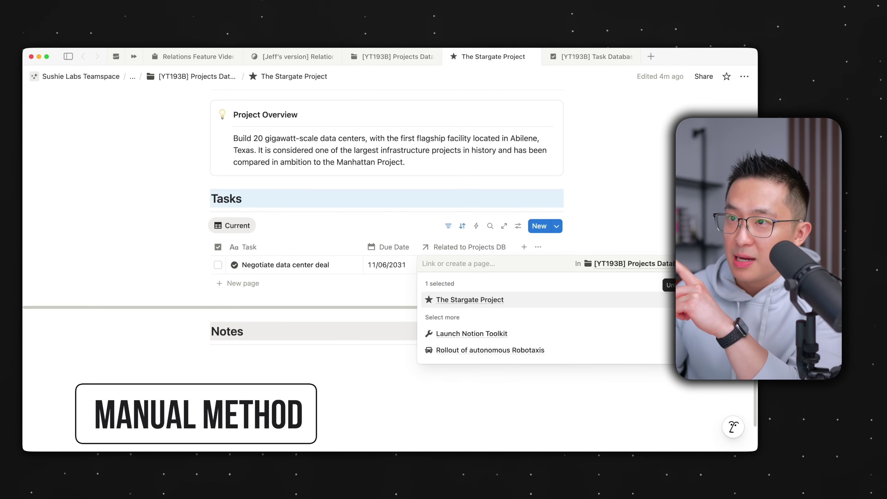
{"action": "left_click", "coordinate": [669, 299]}
{"action": "left_click", "coordinate": [264, 235]}
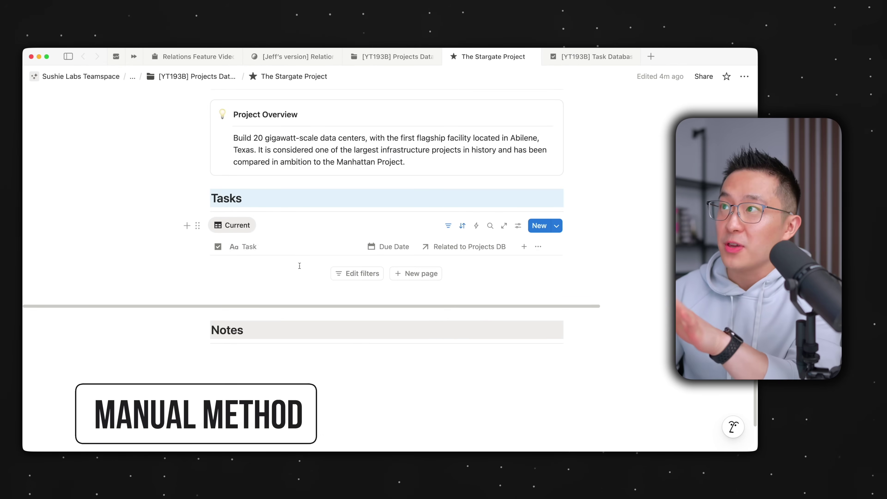
{"action": "left_click", "coordinate": [557, 57]}
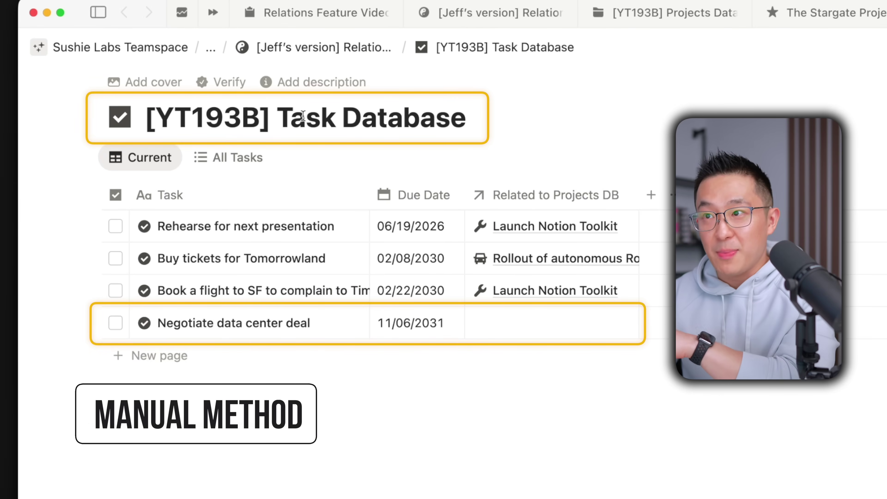
{"action": "left_click", "coordinate": [513, 329]}
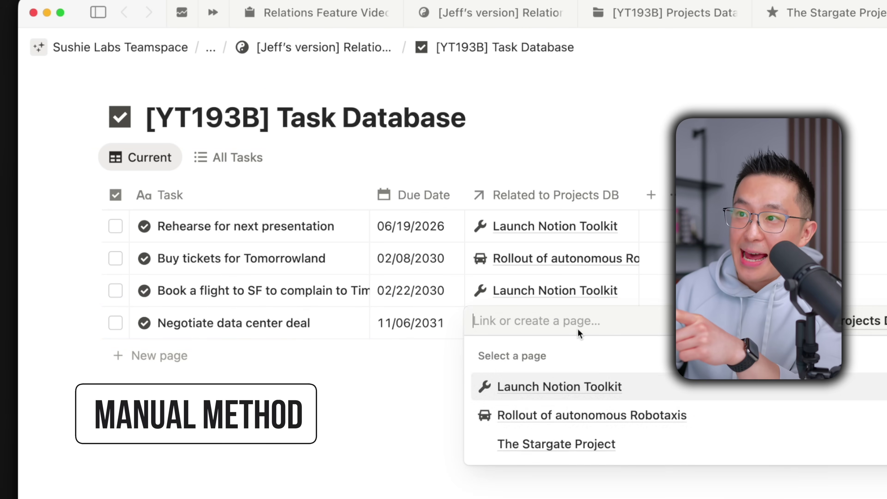
{"action": "left_click", "coordinate": [558, 445]}
{"action": "key", "text": "Escape"}
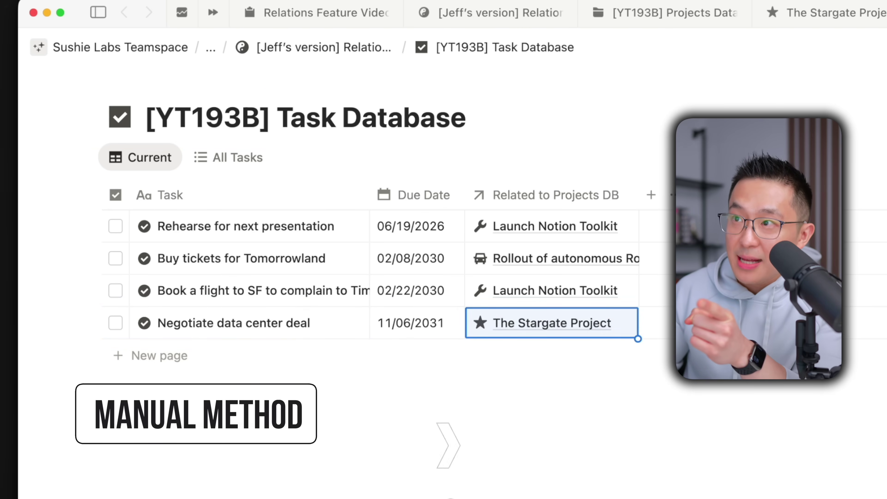
{"action": "key", "text": "ctrl+shift+Tab"}
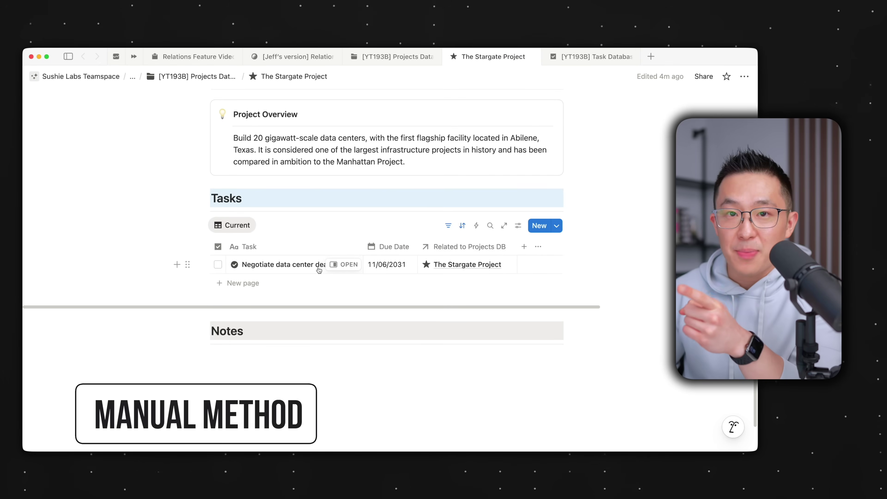
{"action": "scroll", "coordinate": [318, 269], "scroll_direction": "up", "scroll_amount": 8}
{"action": "scroll", "coordinate": [349, 297], "scroll_direction": "down", "scroll_amount": 6}
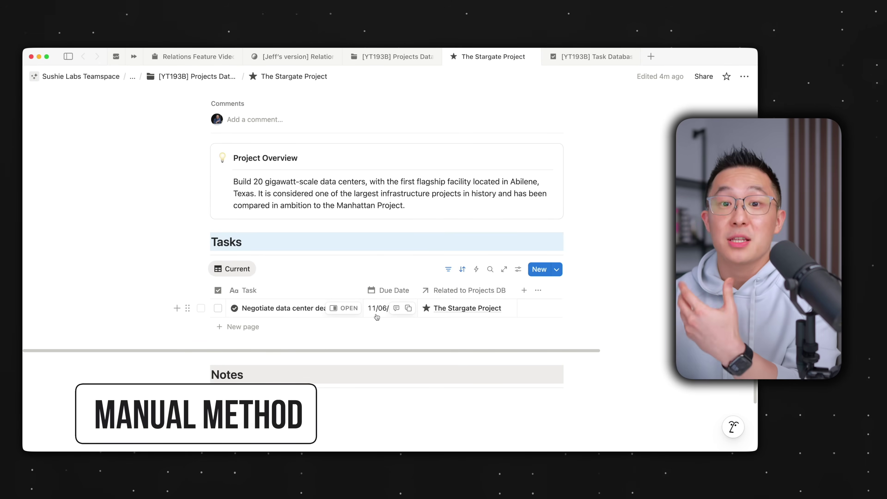
- Add an empty block below the Notes heading and show the Tasks view's filters
{"action": "left_click", "coordinate": [265, 372]}
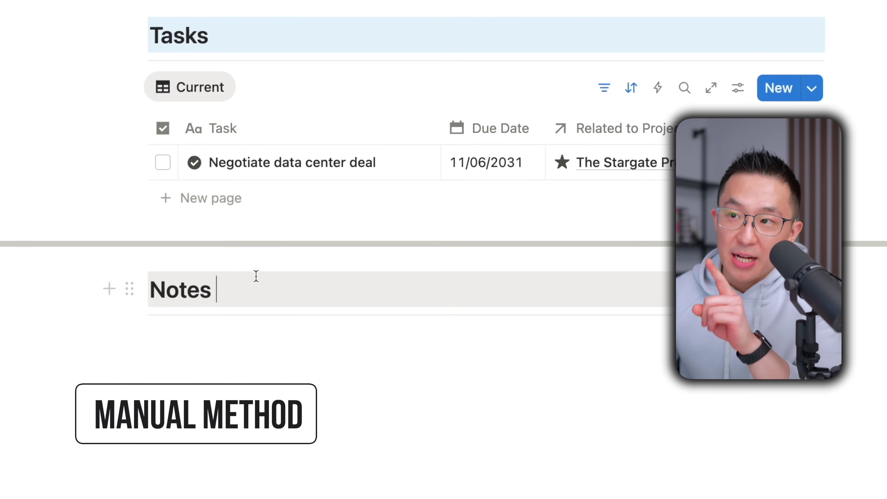
{"action": "left_click", "coordinate": [259, 395]}
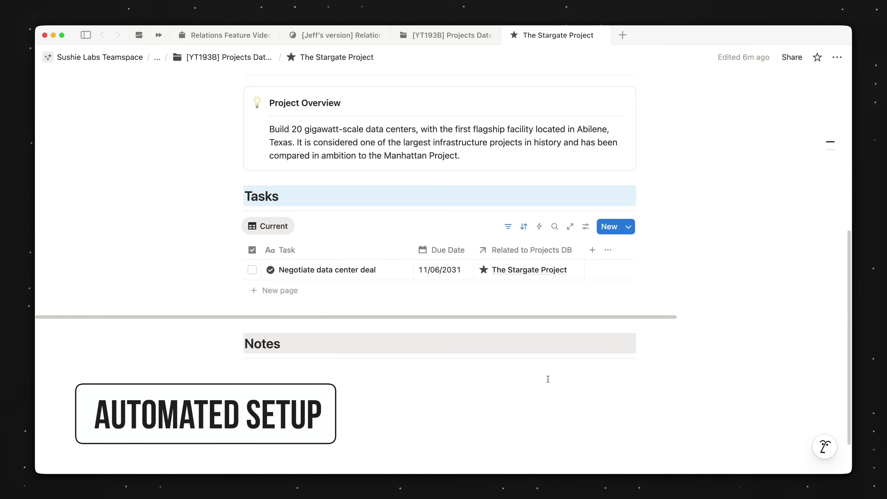
{"action": "left_click", "coordinate": [585, 226]}
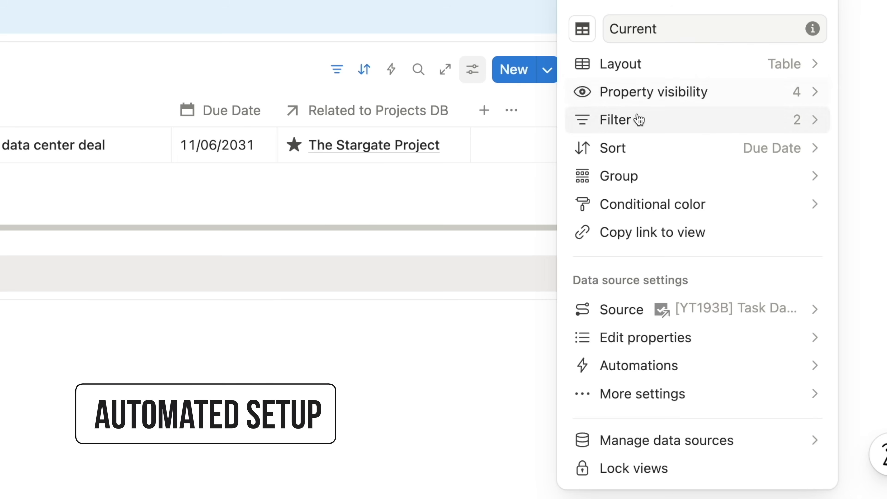
{"action": "left_click", "coordinate": [639, 120]}
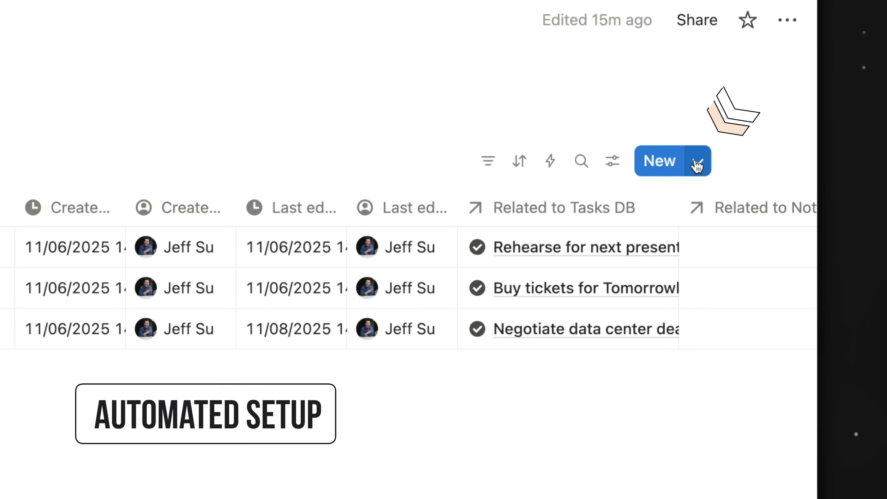
- Edit the New Project template from the New button's template list, expanded to a full page
{"action": "left_click", "coordinate": [698, 165]}
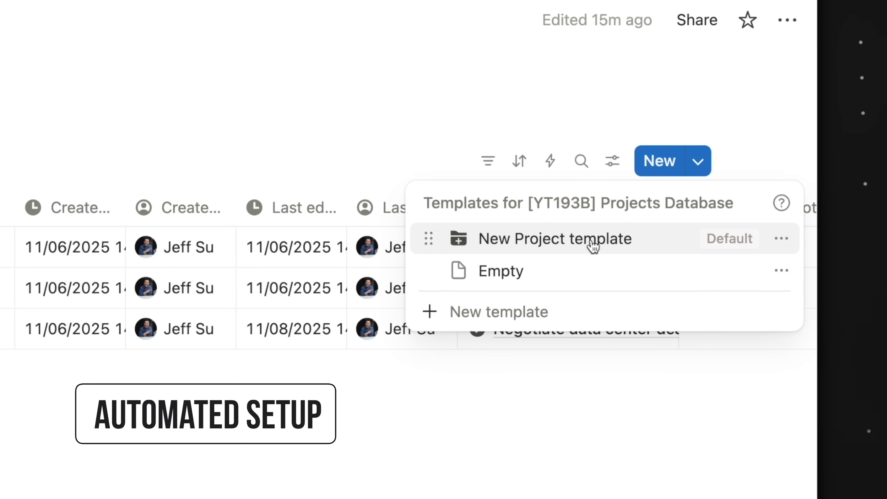
{"action": "left_click", "coordinate": [782, 243]}
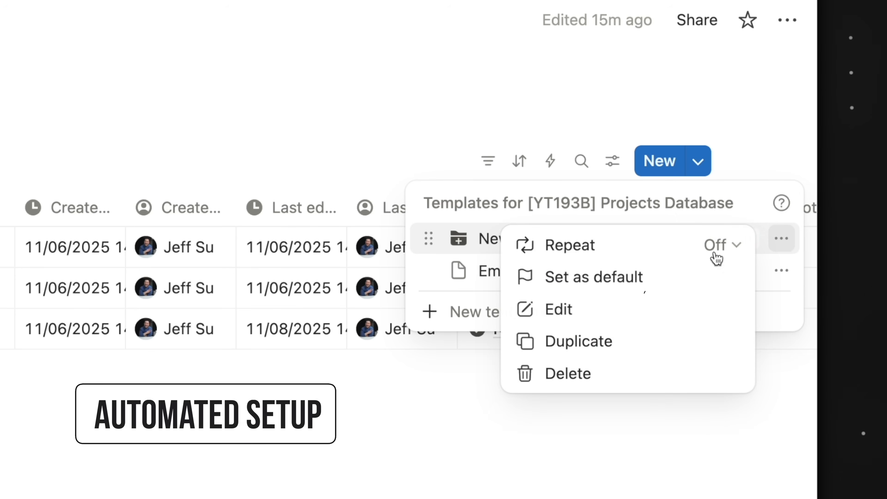
{"action": "left_click", "coordinate": [581, 310]}
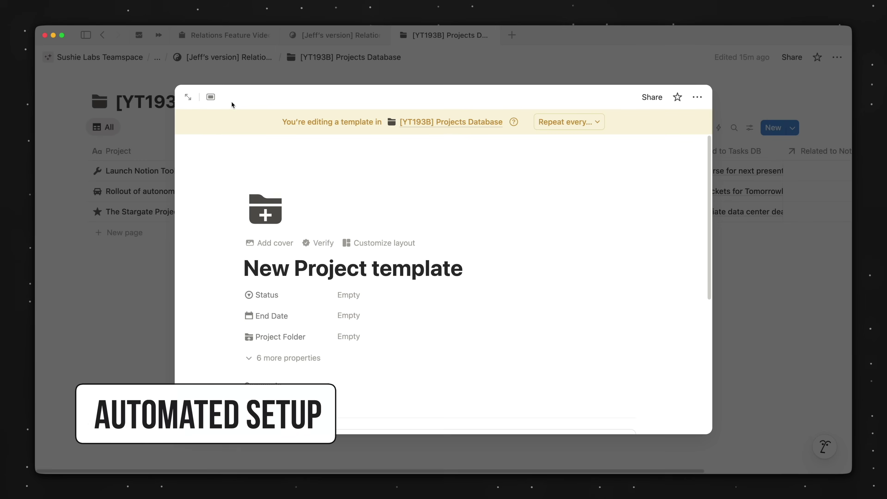
{"action": "left_click", "coordinate": [188, 97]}
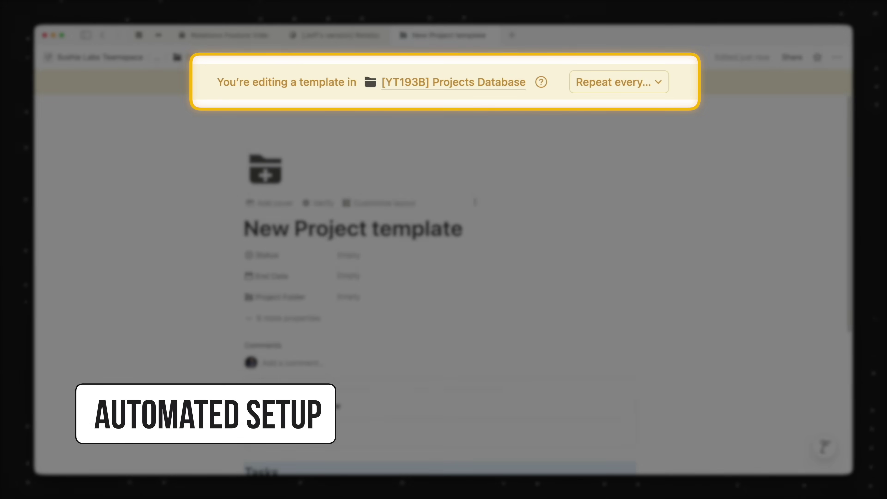
{"action": "scroll", "coordinate": [489, 210], "scroll_direction": "down", "scroll_amount": 6}
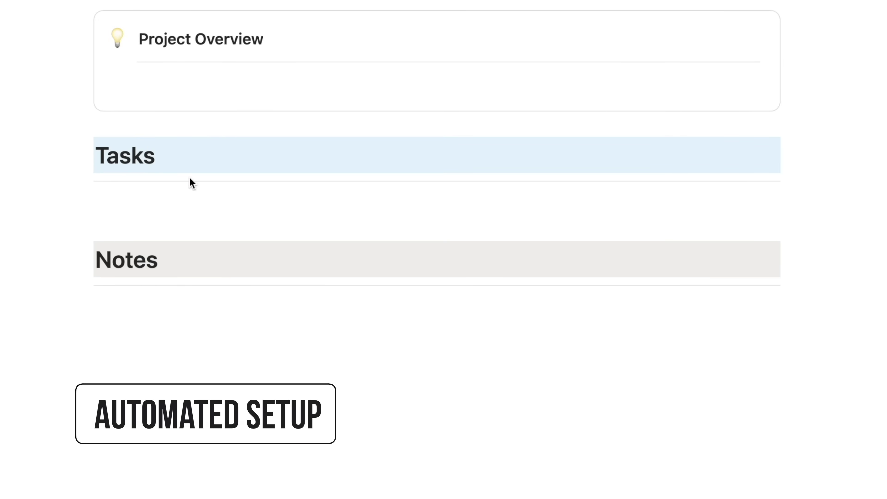
- Insert a /table view under Tasks linked to the [YT193B] Task Database's Current view
{"action": "left_click", "coordinate": [170, 196]}
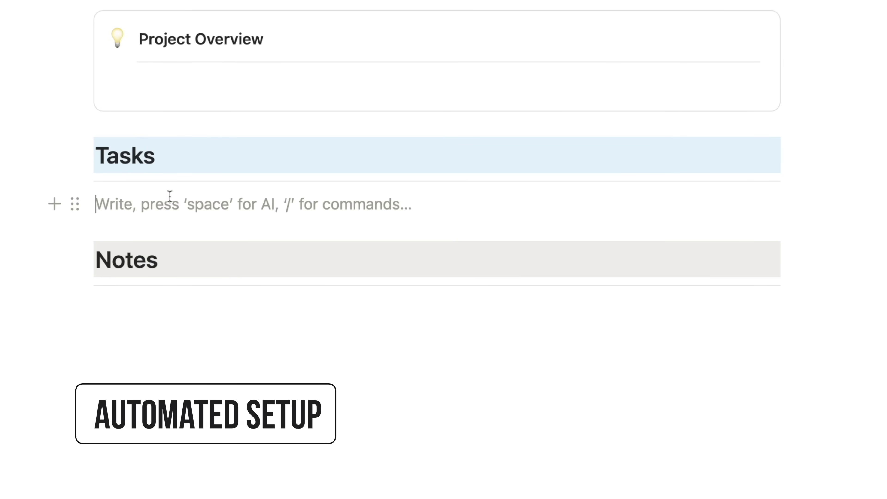
{"action": "type", "text": "/table"}
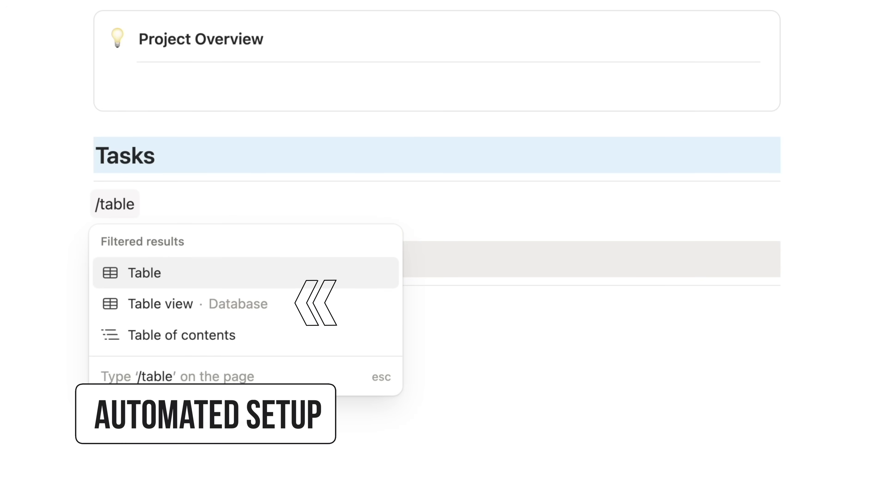
{"action": "left_click", "coordinate": [172, 310]}
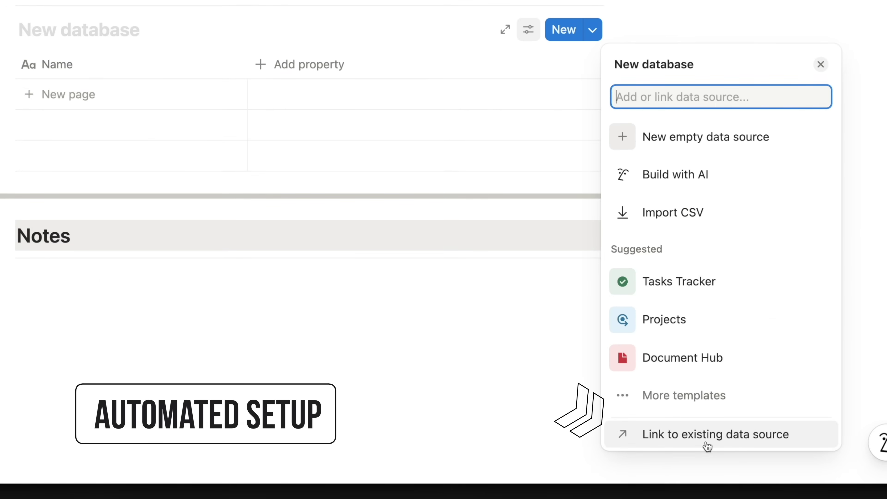
{"action": "left_click", "coordinate": [718, 437]}
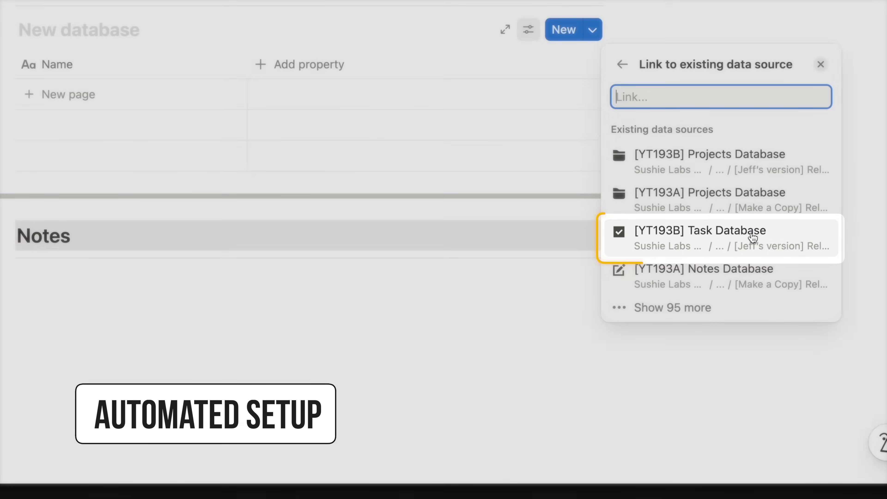
{"action": "left_click", "coordinate": [753, 239]}
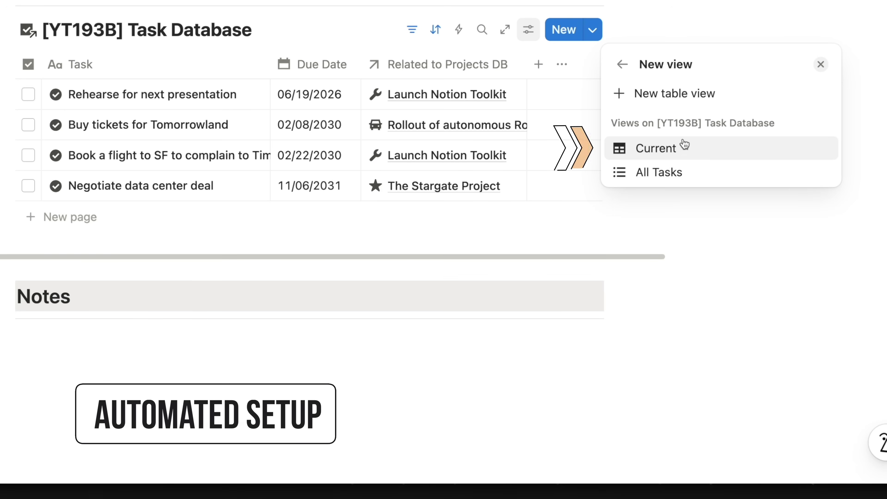
{"action": "left_click", "coordinate": [667, 149]}
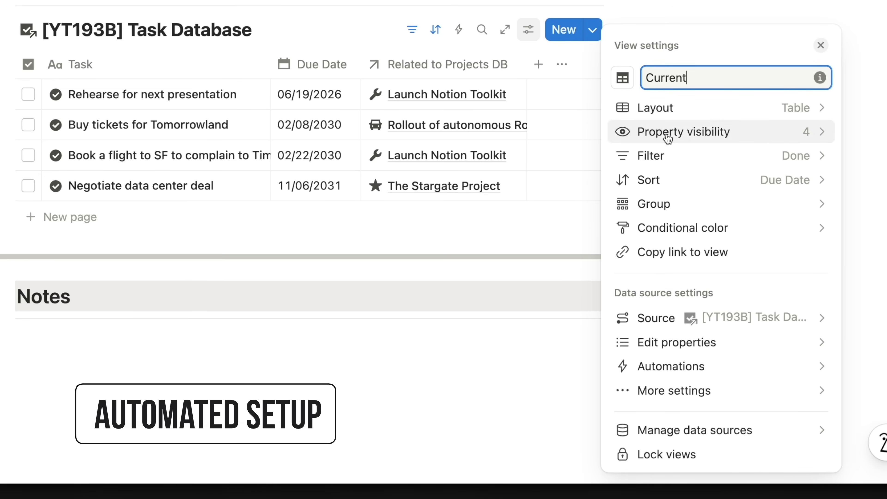
- Filter Related to Projects DB to New Project template and save for everyone
{"action": "left_click", "coordinate": [682, 155]}
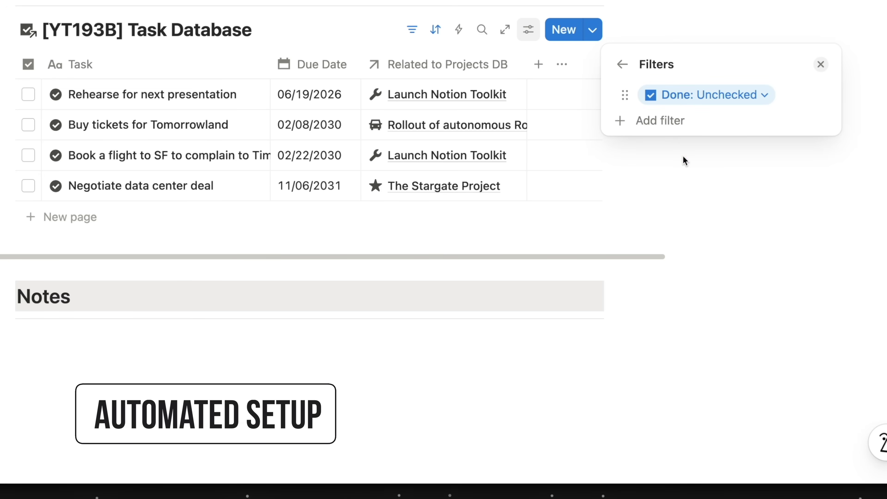
{"action": "left_click", "coordinate": [661, 121]}
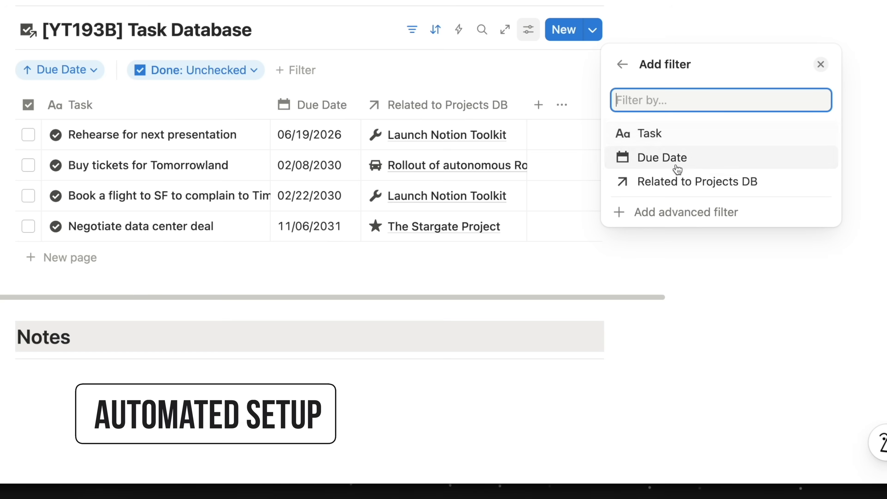
{"action": "left_click", "coordinate": [690, 184]}
{"action": "left_click", "coordinate": [707, 131]}
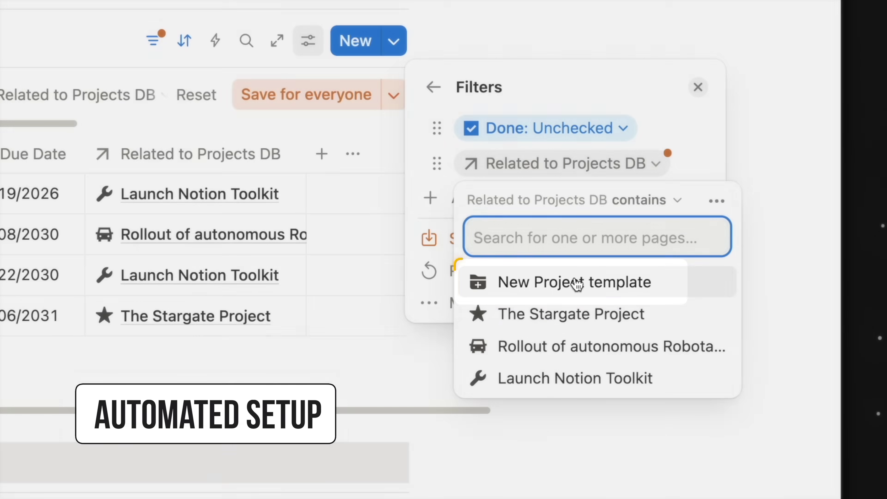
{"action": "left_click", "coordinate": [578, 285]}
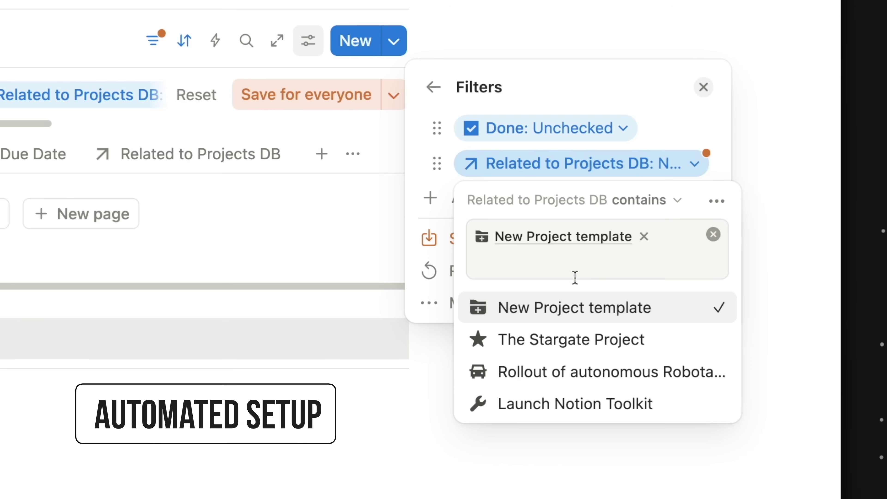
{"action": "left_click", "coordinate": [540, 231]}
{"action": "left_click", "coordinate": [697, 150]}
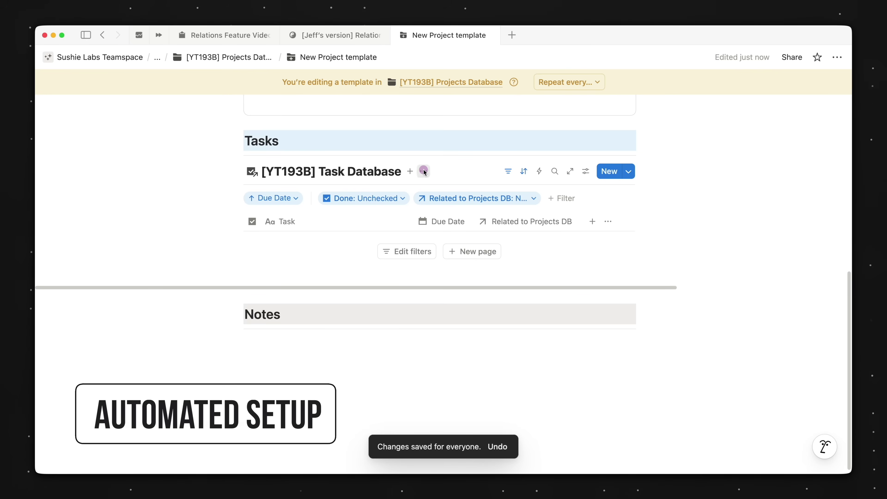
- Hide the Task Database title and the filter chip row
{"action": "left_click", "coordinate": [424, 171]}
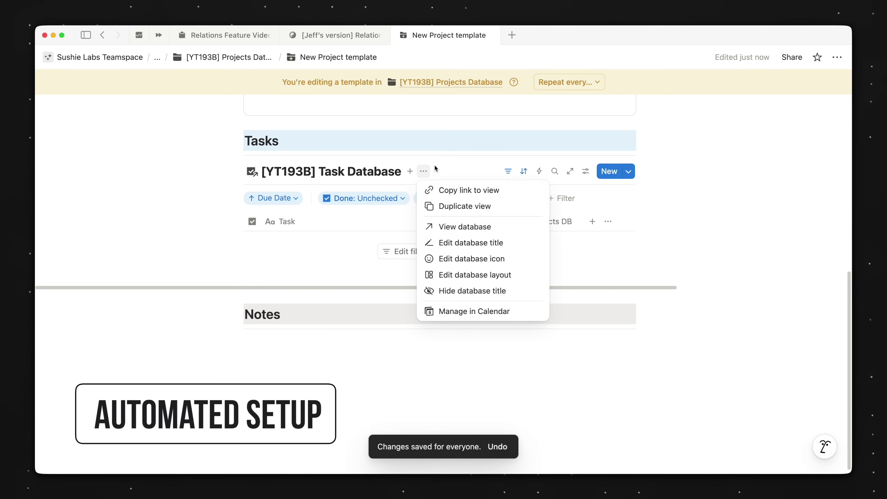
{"action": "left_click", "coordinate": [500, 292]}
{"action": "left_click", "coordinate": [508, 172]}
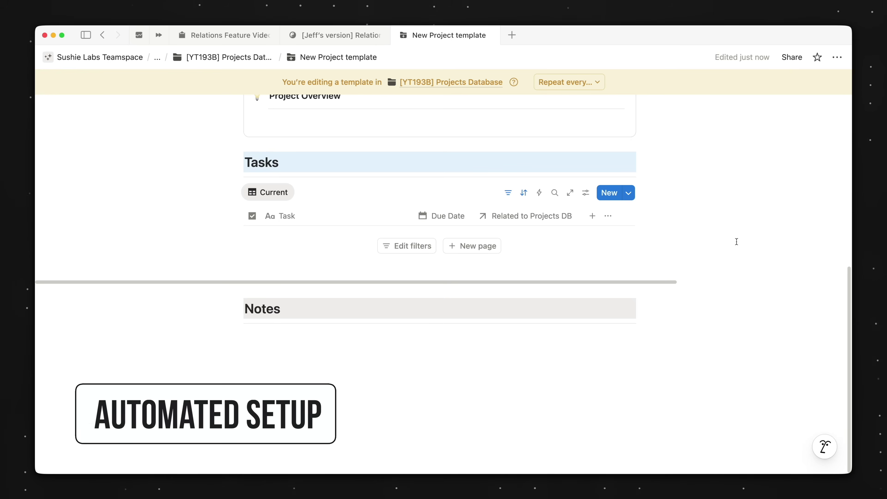
{"action": "left_click", "coordinate": [225, 58], "text": "super"}
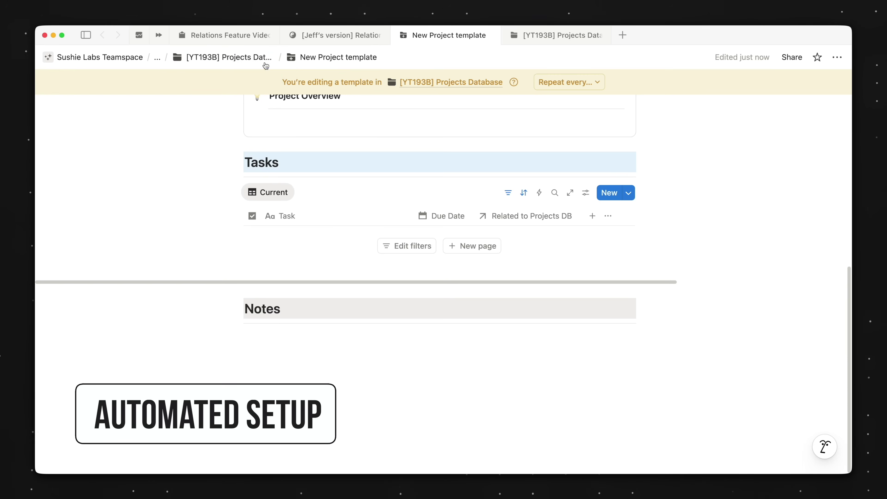
- Create a new project titled 'Project Tomorrowland' with status Not Started
{"action": "left_click", "coordinate": [555, 35]}
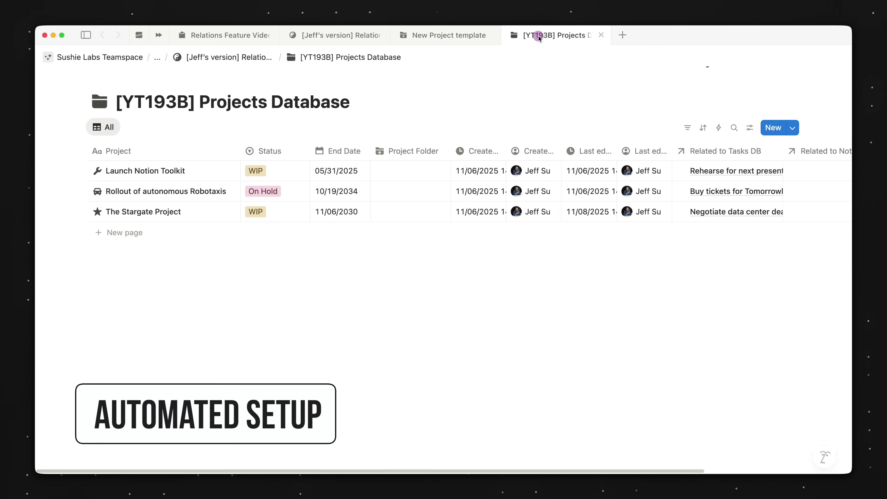
{"action": "left_click", "coordinate": [772, 127]}
{"action": "key", "text": "super+a"}
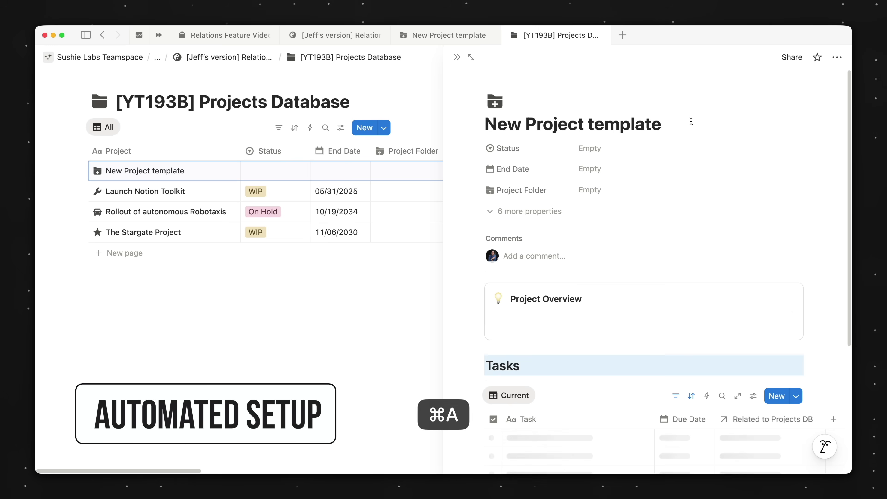
{"action": "type", "text": "Project Tomorrowland"}
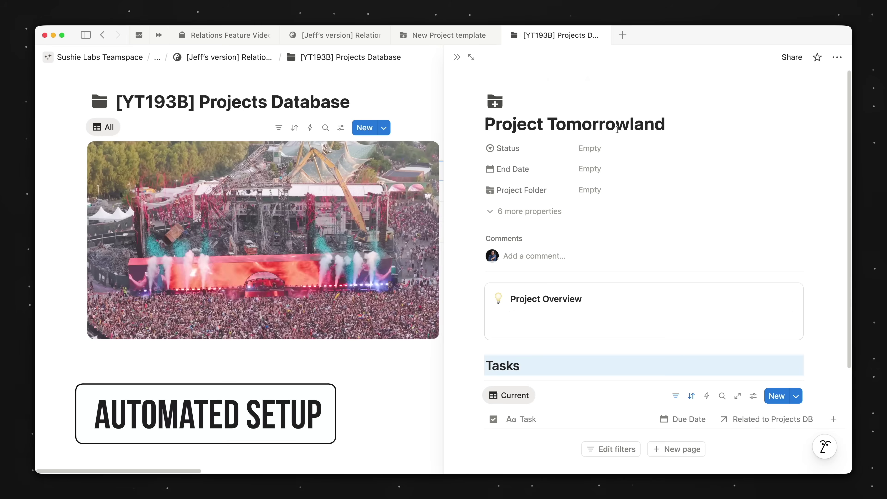
{"action": "left_click", "coordinate": [614, 144]}
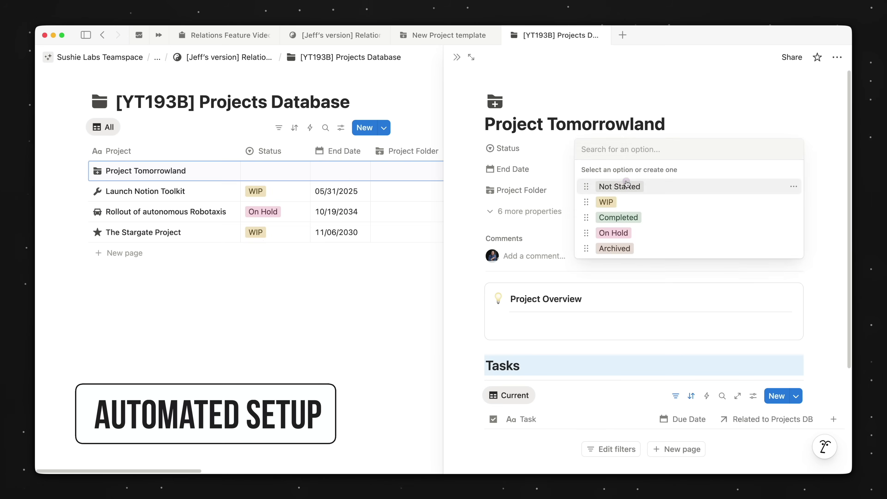
{"action": "key", "text": "Return"}
- Open Project Tomorrowland as a full page and confirm its Tasks filter targets Project Tomorrowland
{"action": "left_click", "coordinate": [470, 57]}
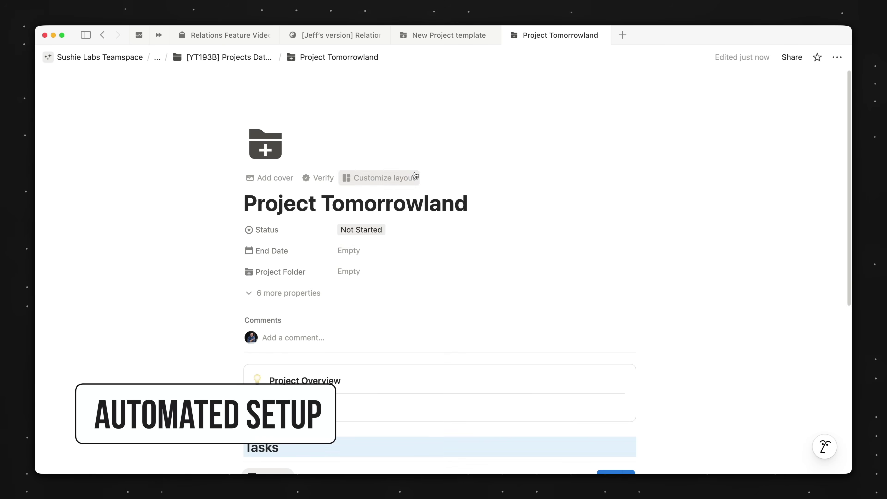
{"action": "scroll", "coordinate": [415, 173], "scroll_direction": "down", "scroll_amount": 8}
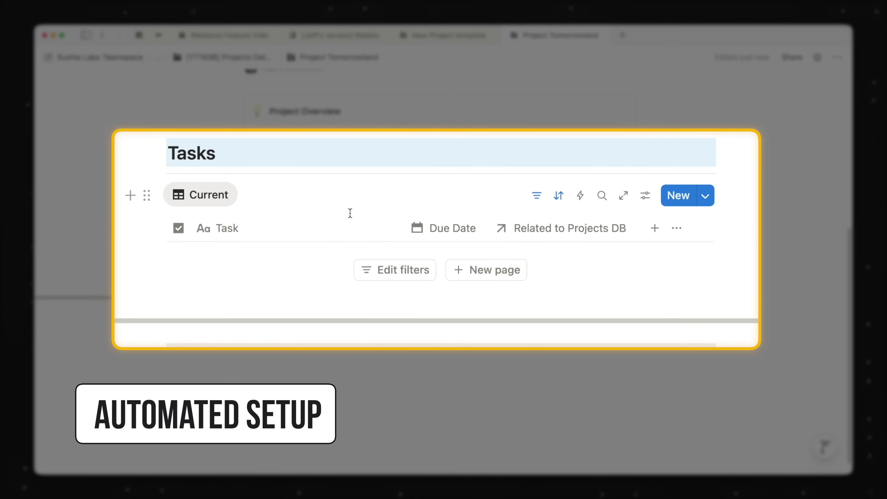
{"action": "left_click", "coordinate": [534, 197]}
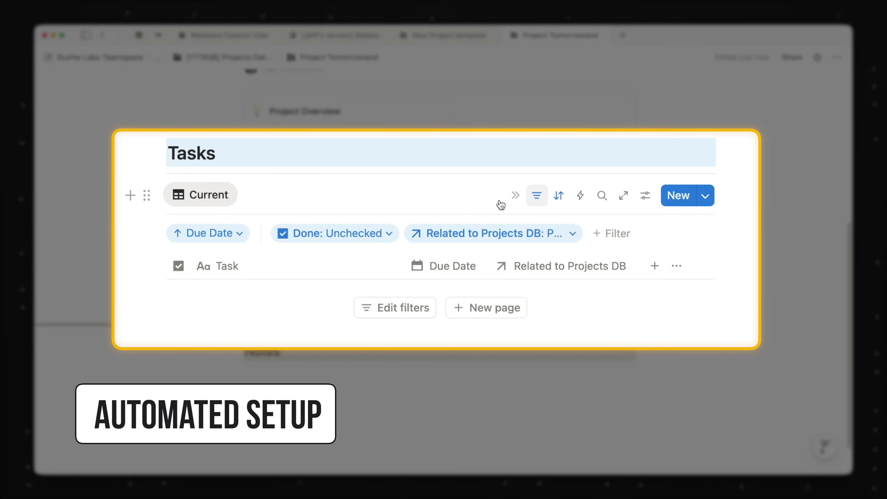
{"action": "left_click", "coordinate": [444, 240]}
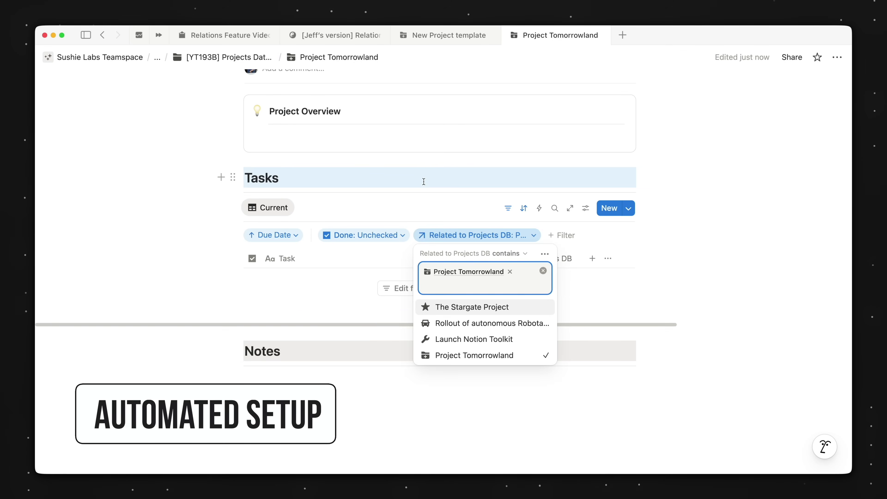
{"action": "left_click", "coordinate": [420, 158]}
{"action": "scroll", "coordinate": [425, 181], "scroll_direction": "up", "scroll_amount": 10}
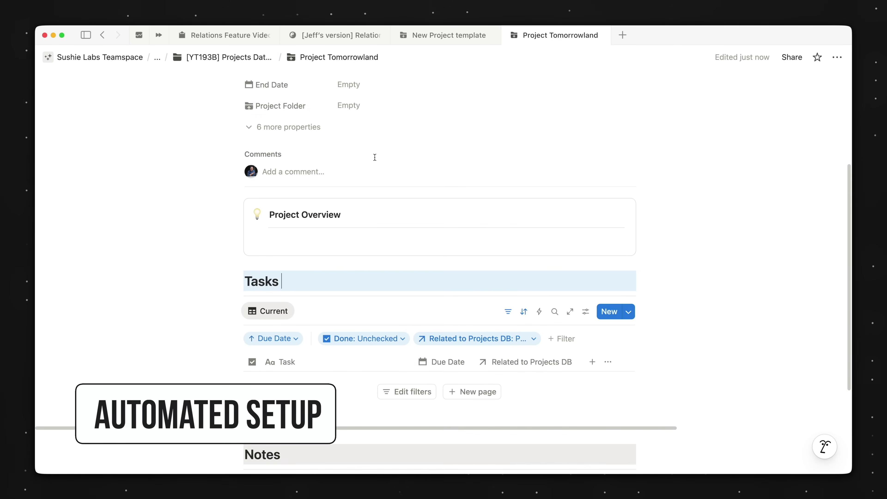
{"action": "scroll", "coordinate": [475, 210], "scroll_direction": "down", "scroll_amount": 8}
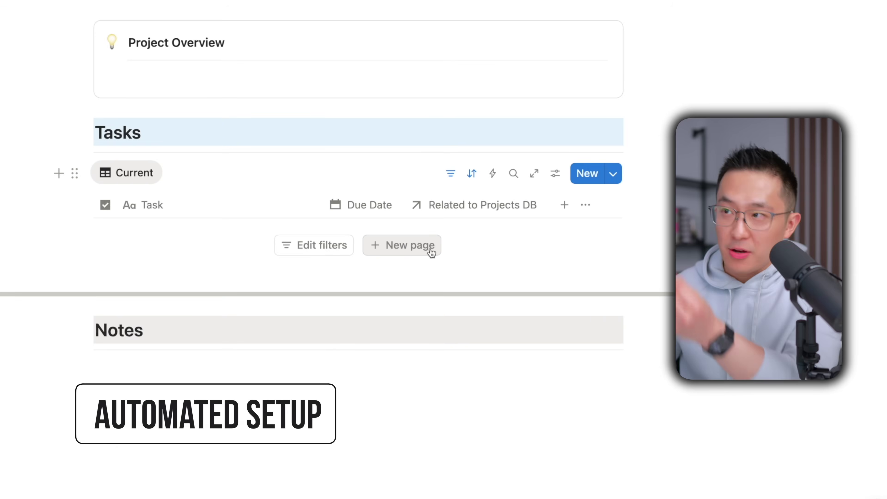
- Add a 'Research DJ lineup' task row and follow its Project Tomorrowland relation link
{"action": "left_click", "coordinate": [435, 249]}
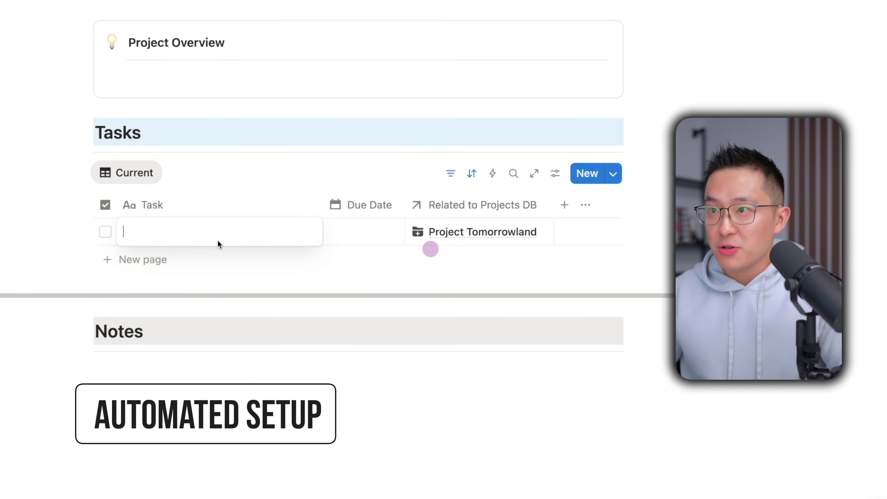
{"action": "type", "text": "Research D"}
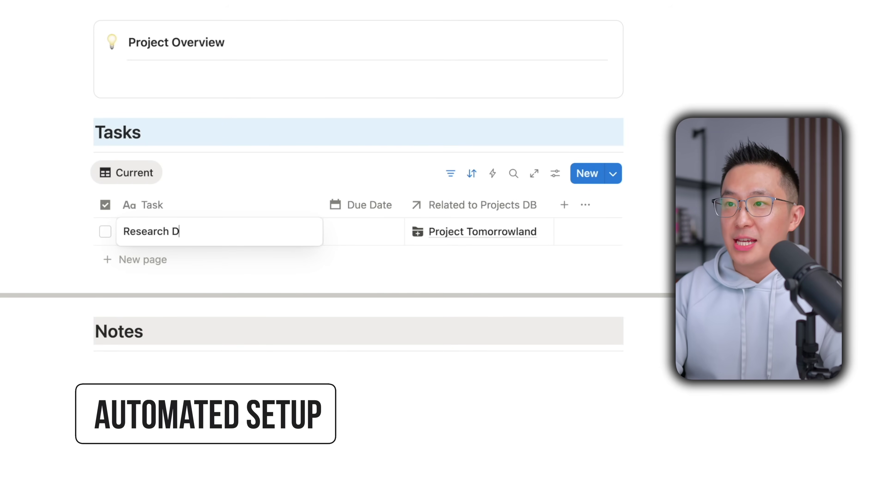
{"action": "type", "text": "J lineup"}
{"action": "key", "text": "Return"}
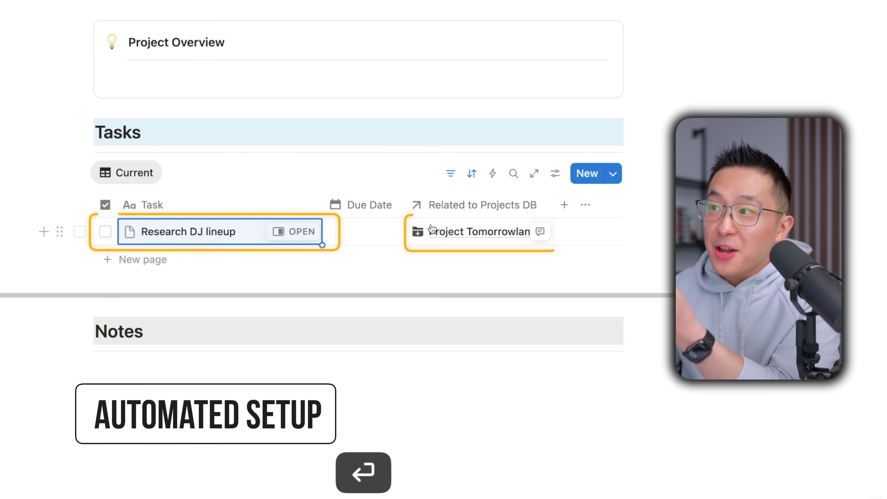
{"action": "left_click", "coordinate": [483, 242]}
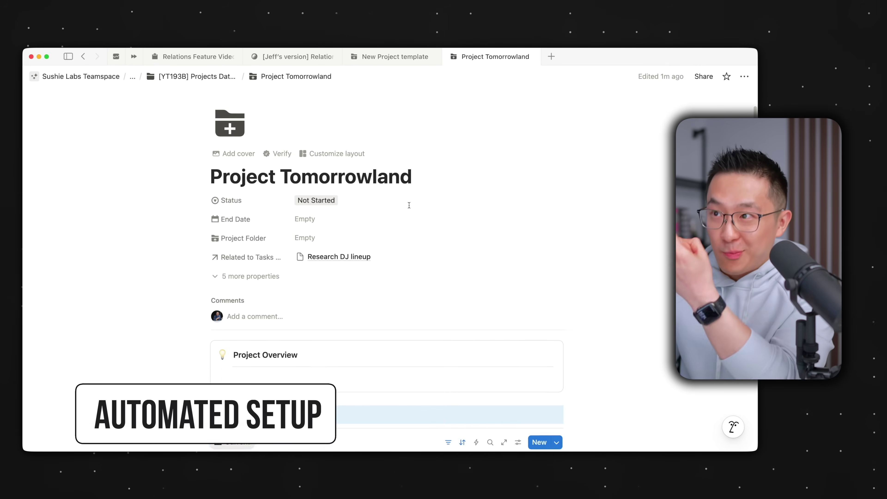
{"action": "scroll", "coordinate": [412, 210], "scroll_direction": "down", "scroll_amount": 8}
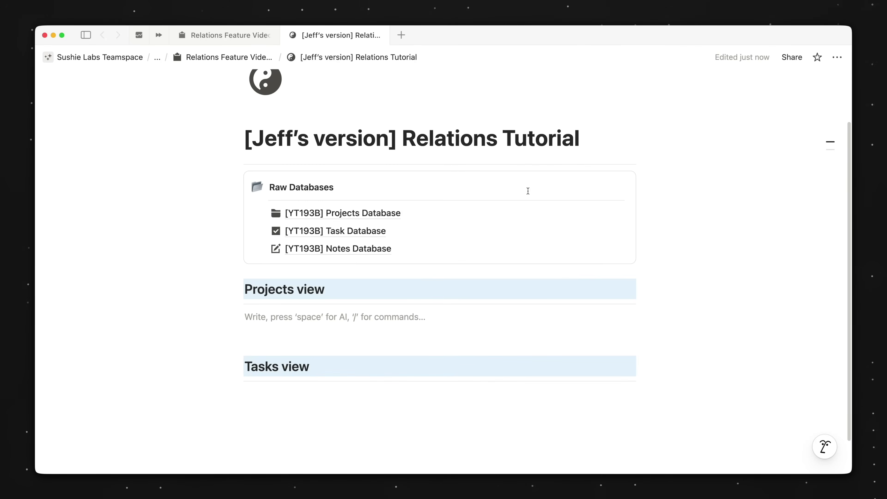
- Insert a /table view linked to the [YT193B] Projects Database's All view
{"action": "scroll", "coordinate": [528, 191], "scroll_direction": "down", "scroll_amount": 1}
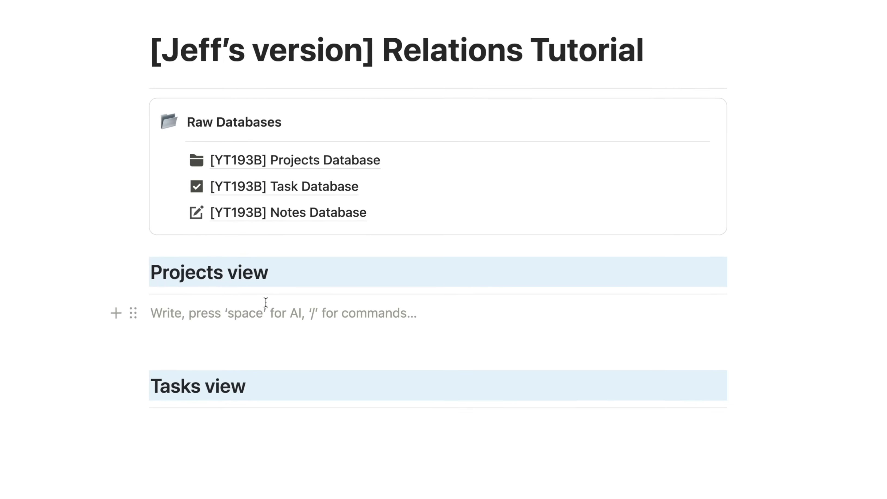
{"action": "type", "text": "/table"}
{"action": "key", "text": "Down"}
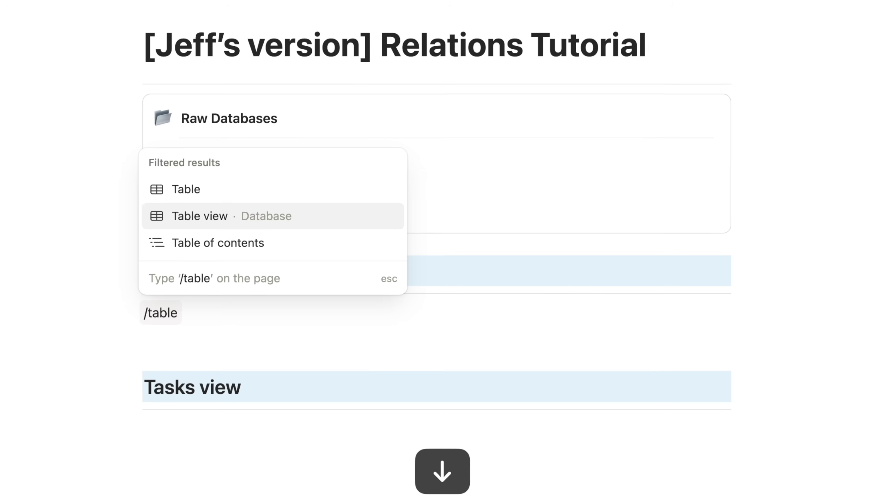
{"action": "key", "text": "Return"}
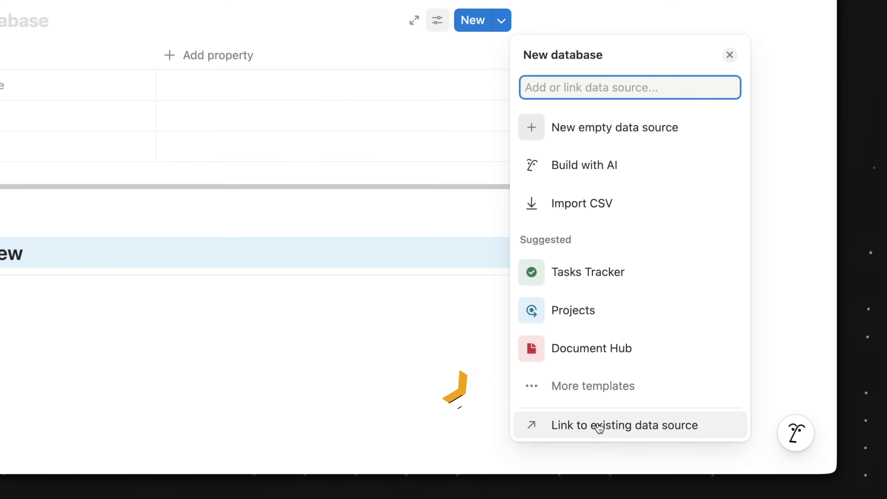
{"action": "left_click", "coordinate": [610, 426]}
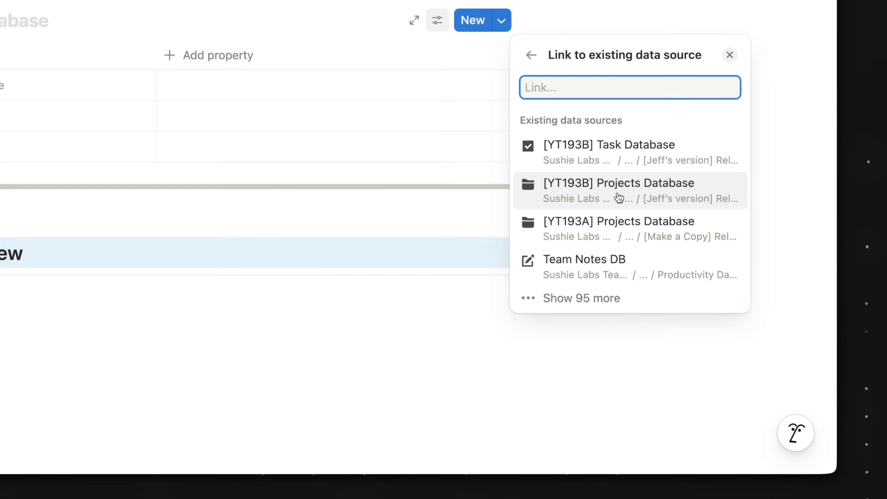
{"action": "left_click", "coordinate": [619, 198]}
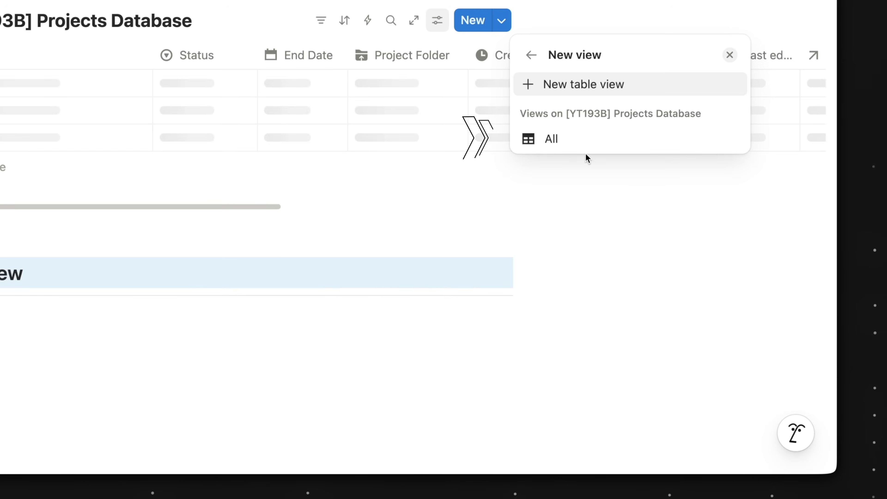
{"action": "left_click", "coordinate": [576, 140]}
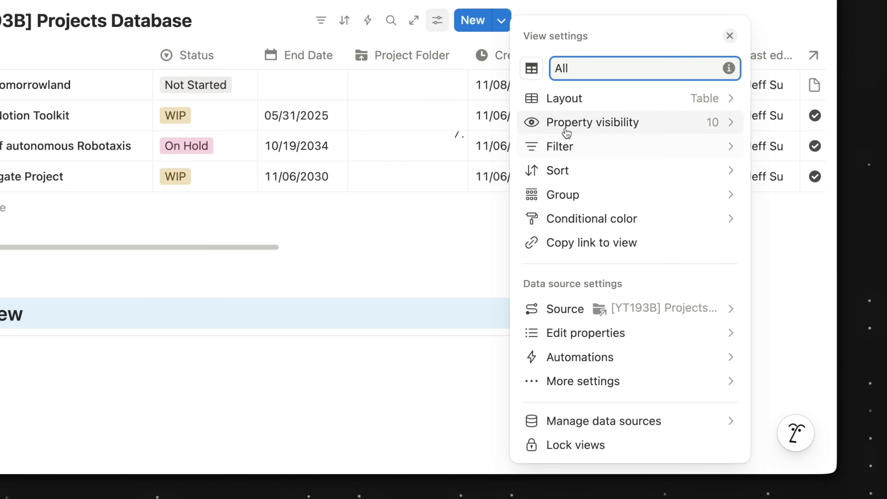
- Hide the Related to Notes/Tasks DB, Last edited by/time, and Created by/time columns
{"action": "left_click", "coordinate": [575, 127]}
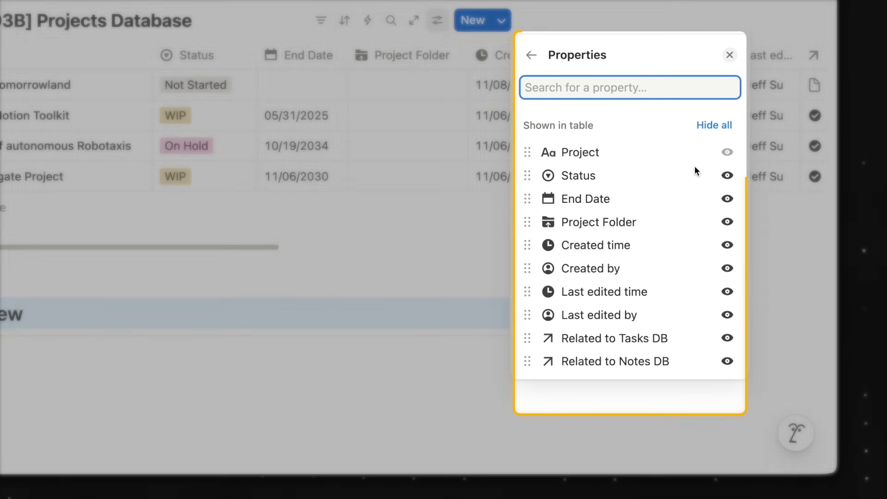
{"action": "left_click", "coordinate": [727, 360]}
{"action": "left_click", "coordinate": [727, 338]}
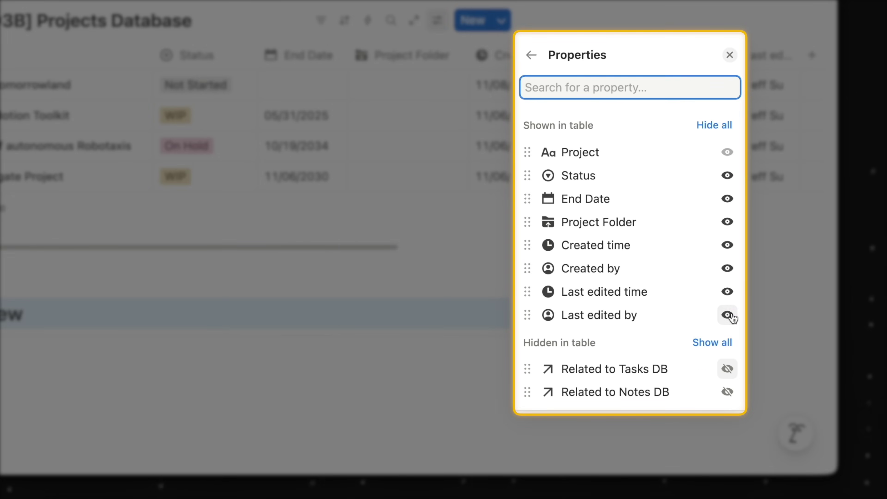
{"action": "left_click", "coordinate": [727, 314]}
{"action": "left_click", "coordinate": [727, 291]}
{"action": "left_click", "coordinate": [727, 267]}
{"action": "left_click", "coordinate": [727, 244]}
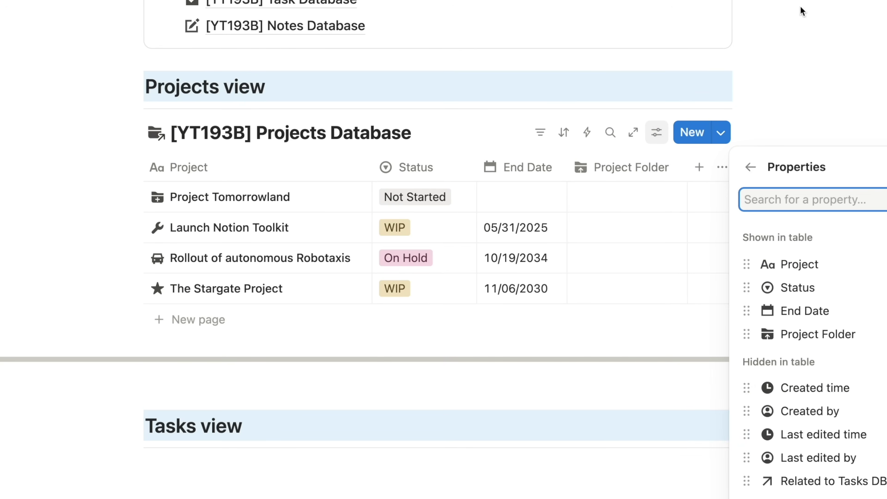
{"action": "left_click", "coordinate": [883, 31]}
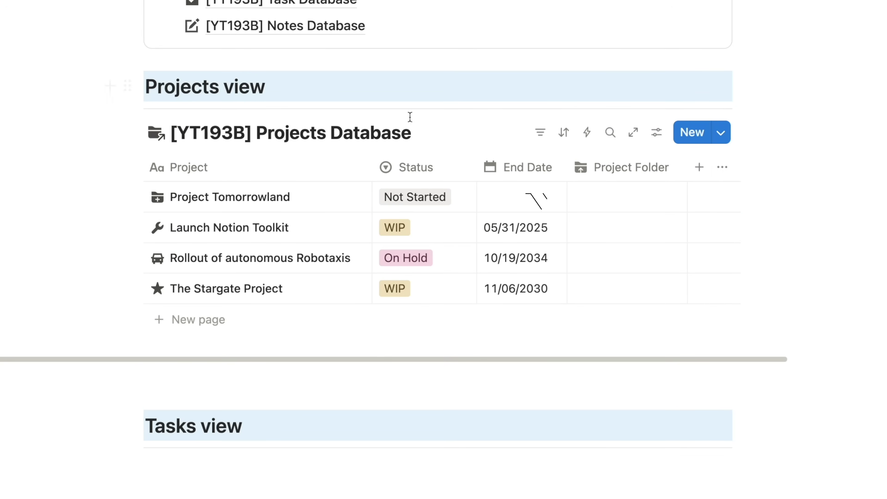
- Sort the projects by Status ascending, save for everyone, and hide the database title
{"action": "left_click", "coordinate": [564, 134]}
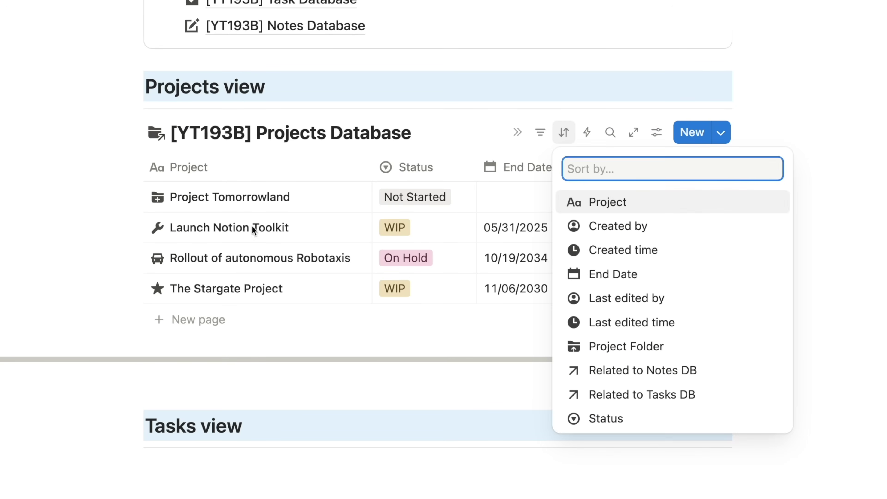
{"action": "left_click", "coordinate": [606, 419]}
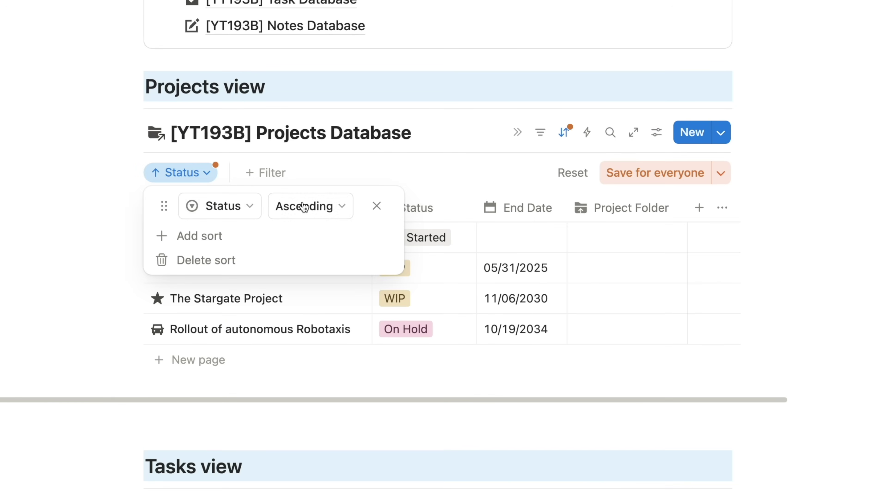
{"action": "left_click", "coordinate": [643, 173]}
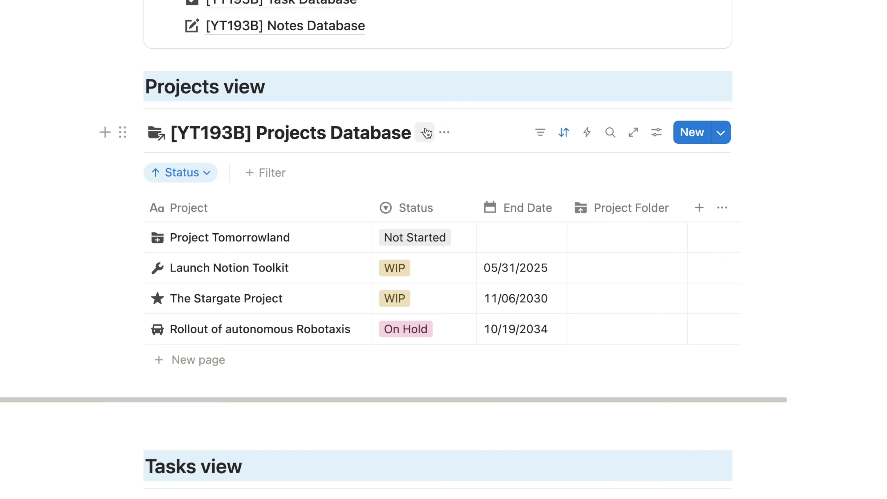
{"action": "left_click", "coordinate": [444, 135]}
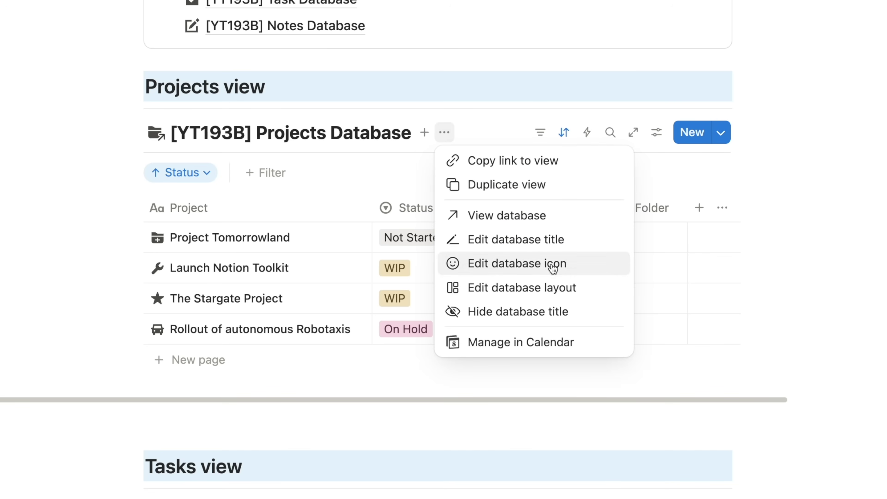
{"action": "left_click", "coordinate": [554, 310]}
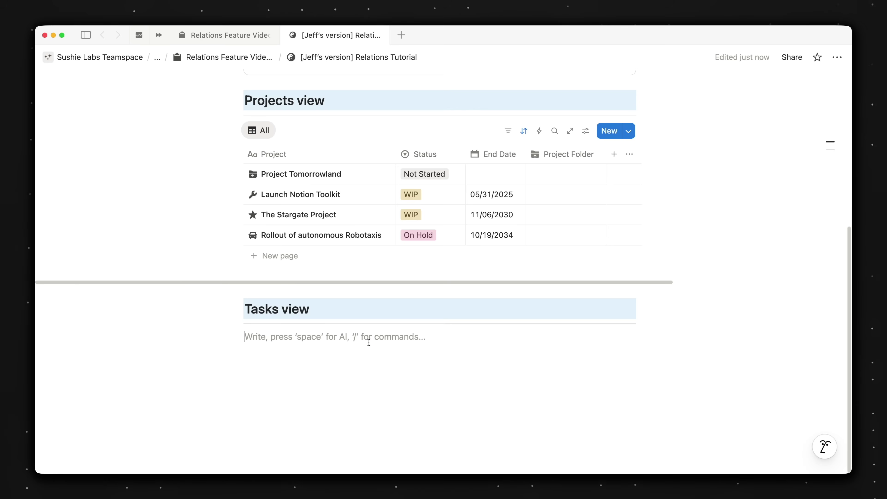
- Insert a /table view linked to the [YT193B] Task Database's Current view
{"action": "type", "text": "/table"}
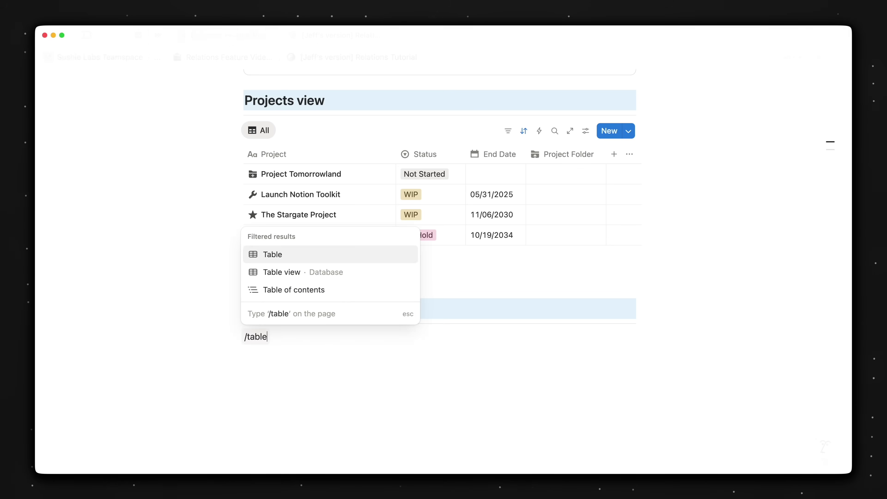
{"action": "key", "text": "Down"}
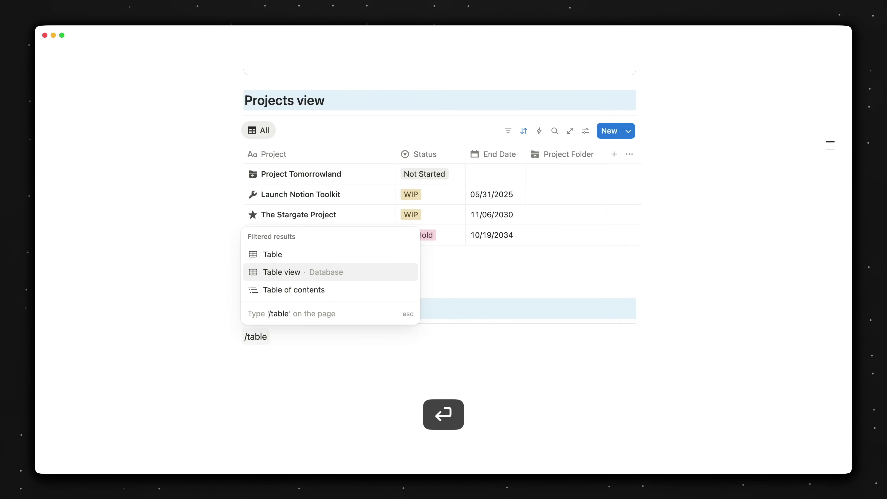
{"action": "key", "text": "Return"}
{"action": "left_click", "coordinate": [695, 455]}
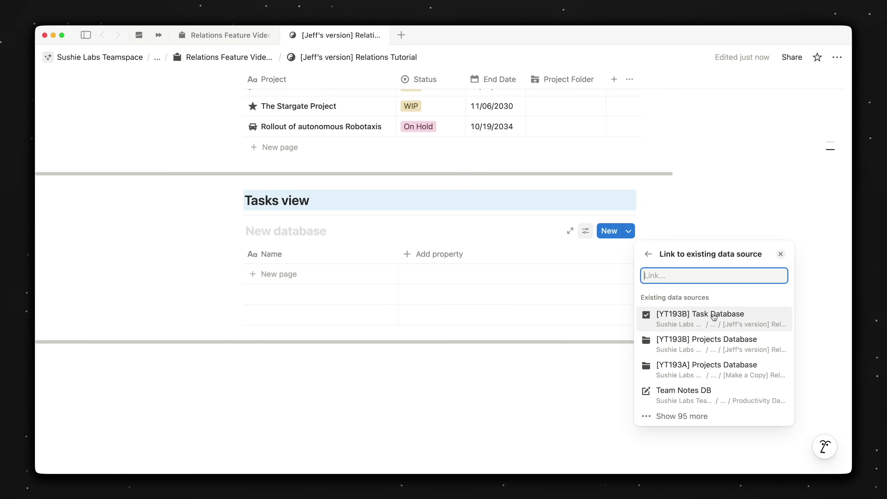
{"action": "left_click", "coordinate": [714, 316]}
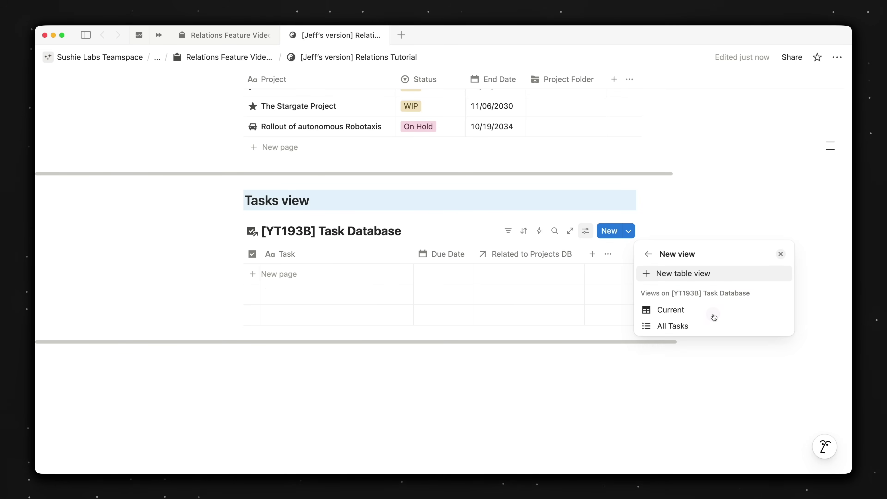
{"action": "left_click", "coordinate": [669, 310]}
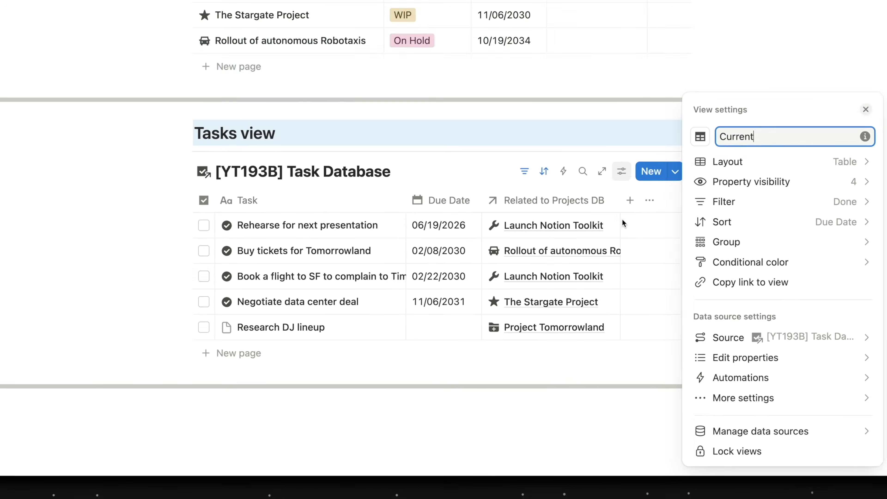
- Add a new rollup property column to the Task Database view
{"action": "left_click", "coordinate": [594, 255]}
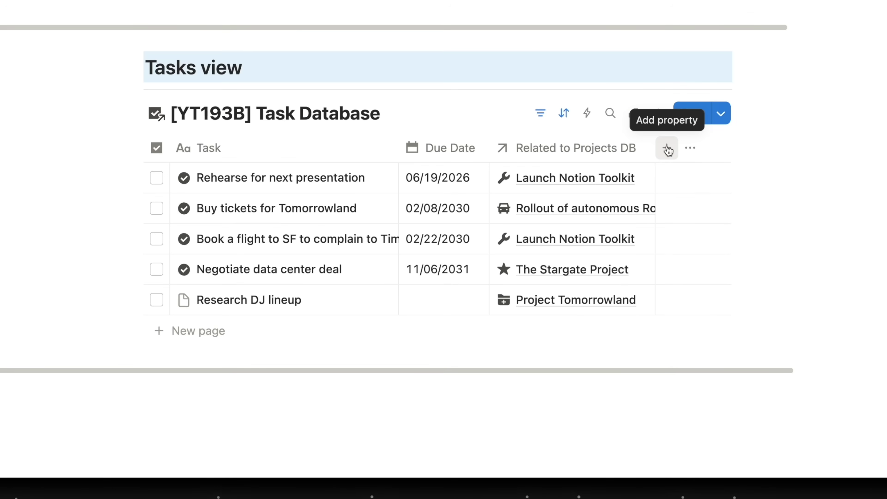
{"action": "left_click", "coordinate": [667, 148]}
{"action": "type", "text": "rollup"}
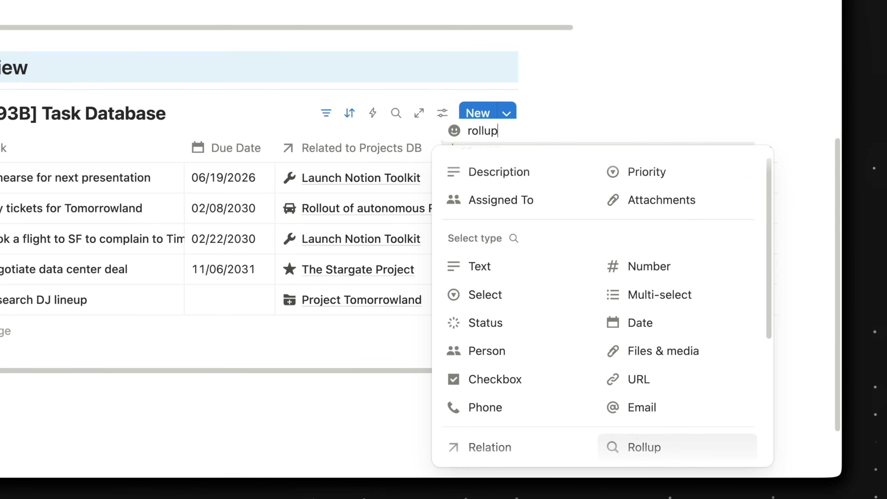
{"action": "scroll", "coordinate": [684, 314], "scroll_direction": "down", "scroll_amount": 3}
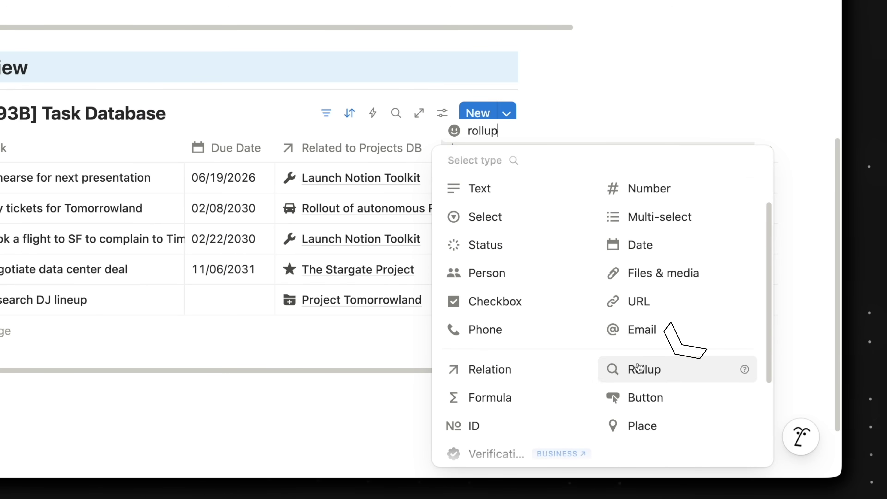
{"action": "left_click", "coordinate": [645, 367]}
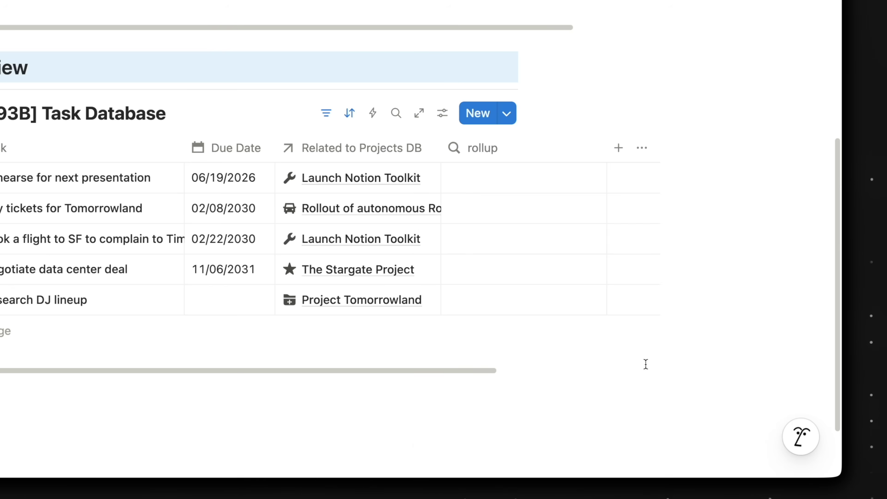
- Configure the rollup: relation Related to Projects DB, property Status, calculate Show original
{"action": "left_click", "coordinate": [540, 142]}
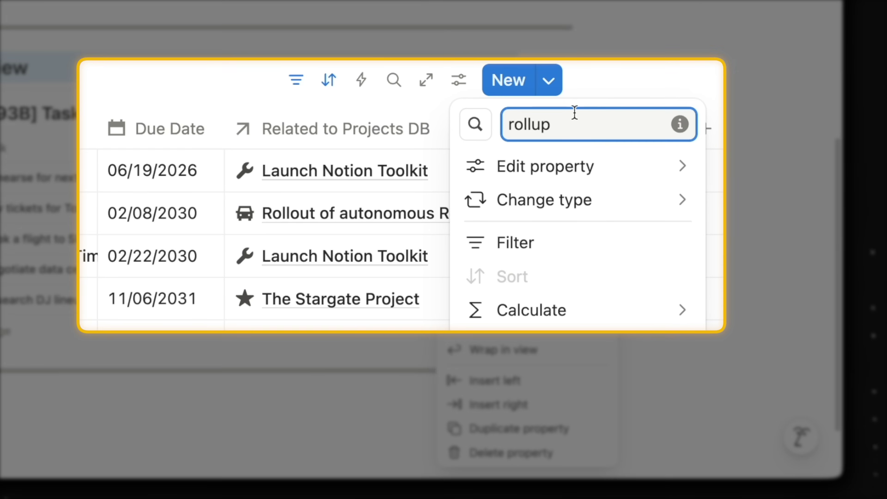
{"action": "left_click", "coordinate": [576, 178]}
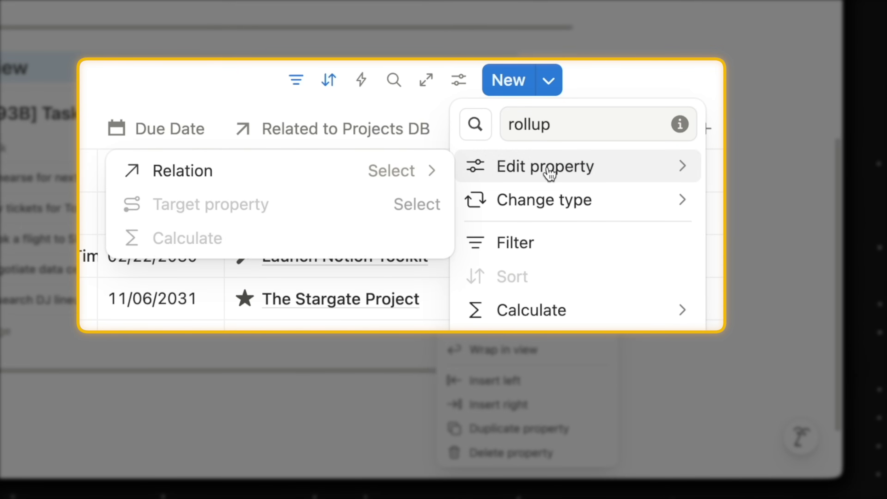
{"action": "left_click", "coordinate": [324, 171]}
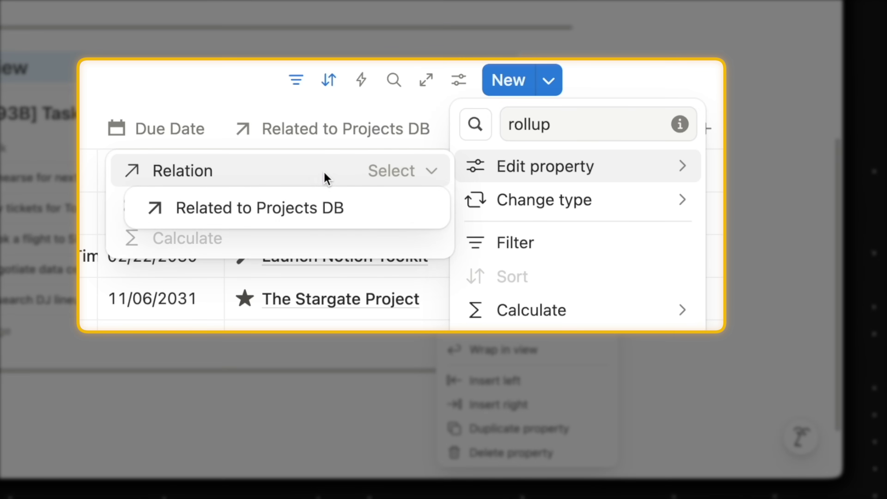
{"action": "left_click", "coordinate": [260, 217]}
{"action": "left_click", "coordinate": [279, 206]}
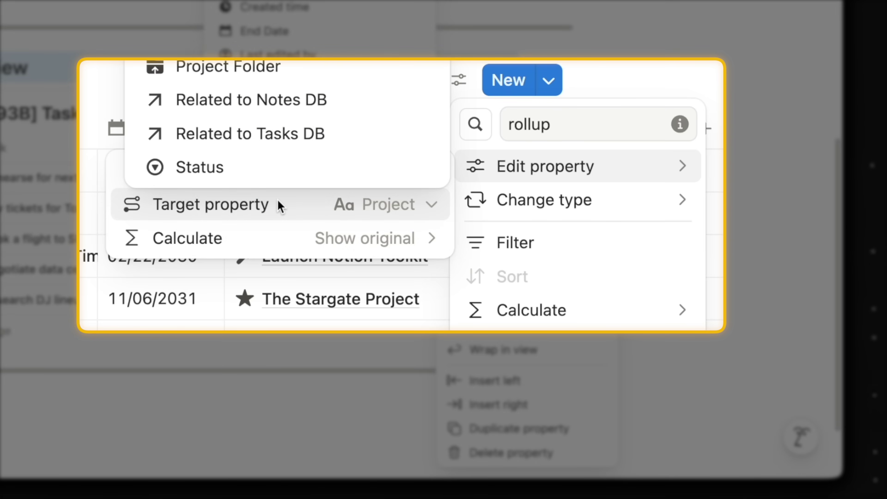
{"action": "left_click", "coordinate": [277, 168]}
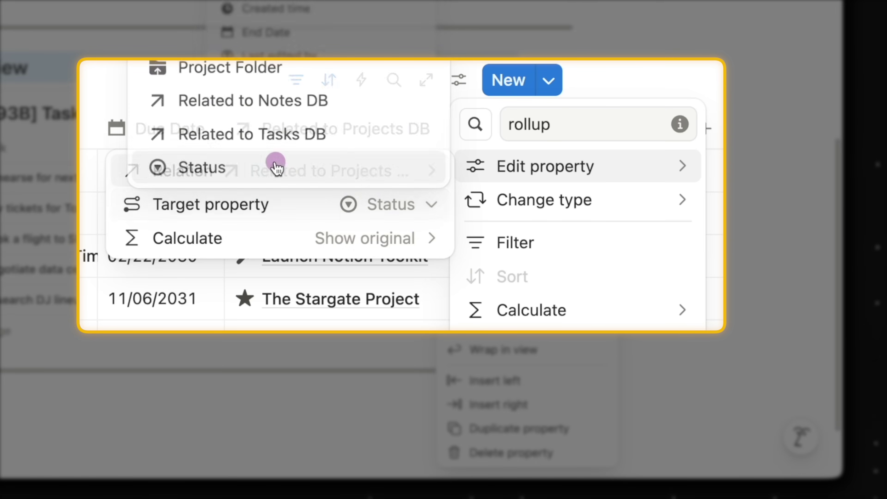
{"action": "left_click", "coordinate": [263, 246]}
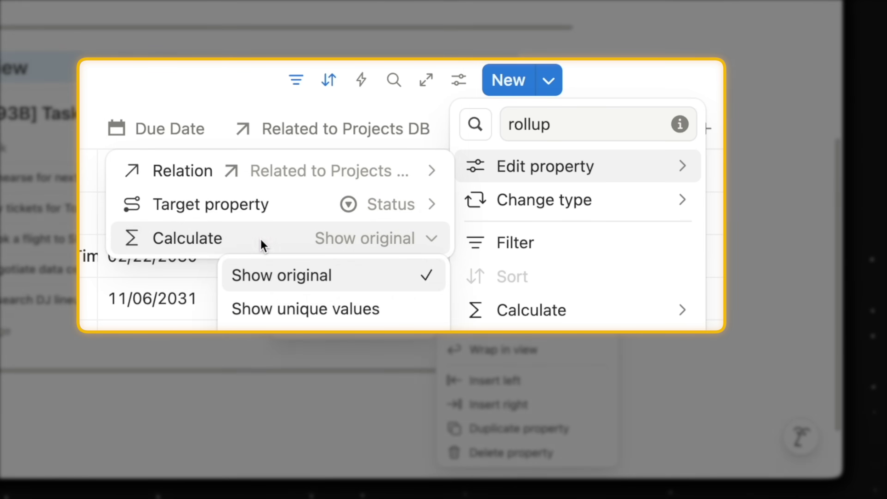
{"action": "left_click", "coordinate": [302, 271]}
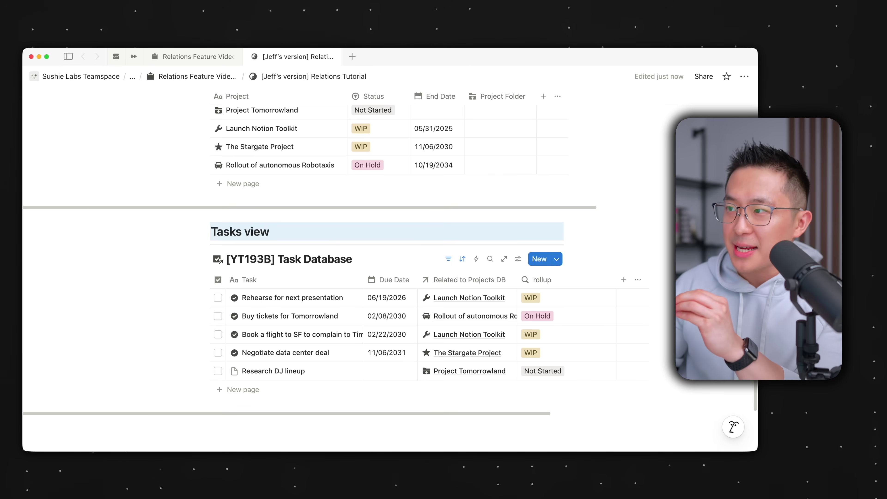
{"action": "scroll", "coordinate": [532, 335], "scroll_direction": "up", "scroll_amount": 5}
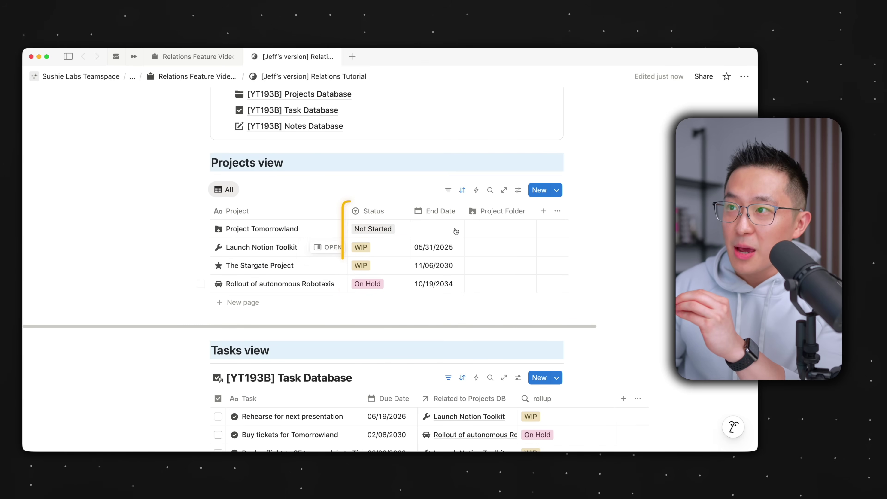
{"action": "scroll", "coordinate": [381, 265], "scroll_direction": "down", "scroll_amount": 2}
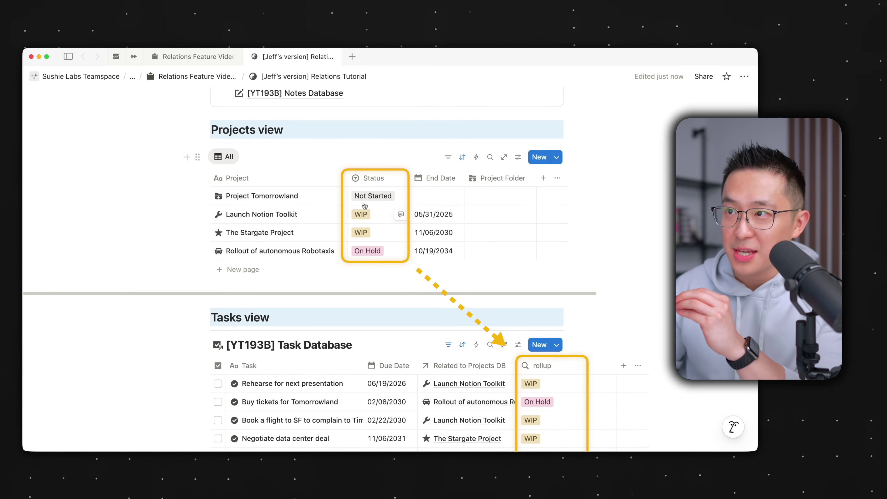
{"action": "scroll", "coordinate": [522, 314], "scroll_direction": "down", "scroll_amount": 4}
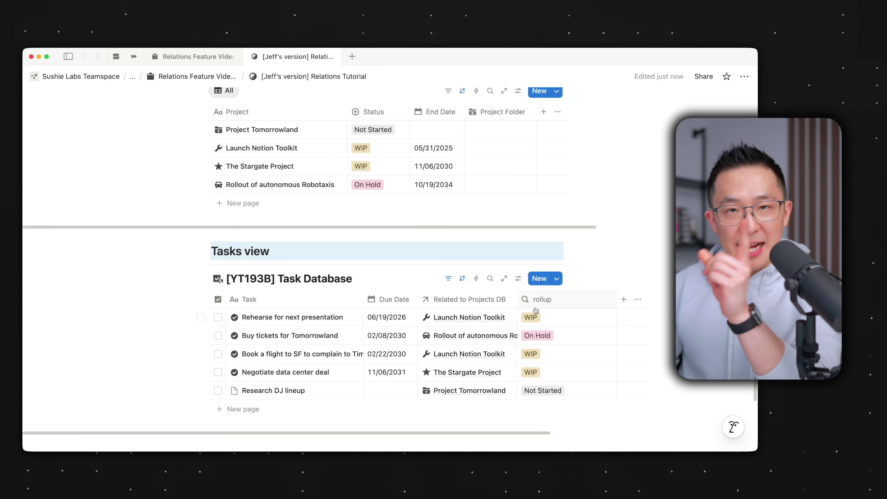
- Rename the rollup column to 'Rollup: Project Status'
{"action": "left_click", "coordinate": [549, 305]}
{"action": "mouse_move", "coordinate": [579, 114]}
{"action": "key", "text": "super+a"}
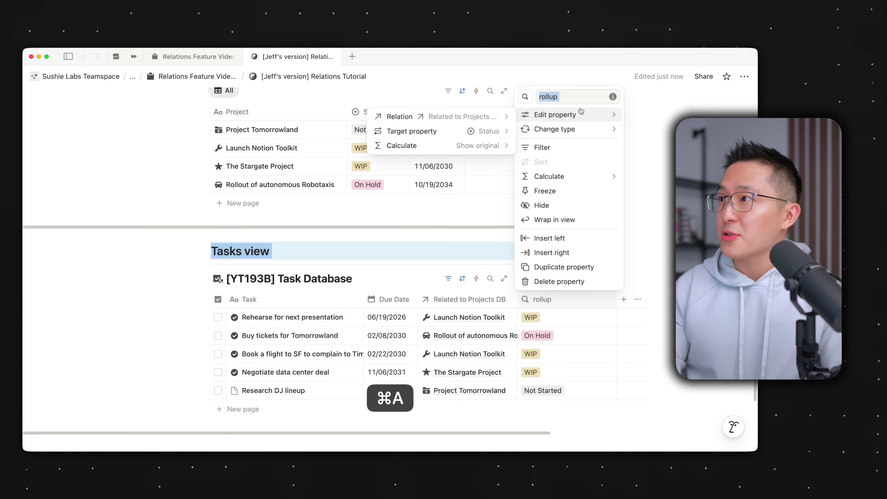
{"action": "type", "text": "Rollu"}
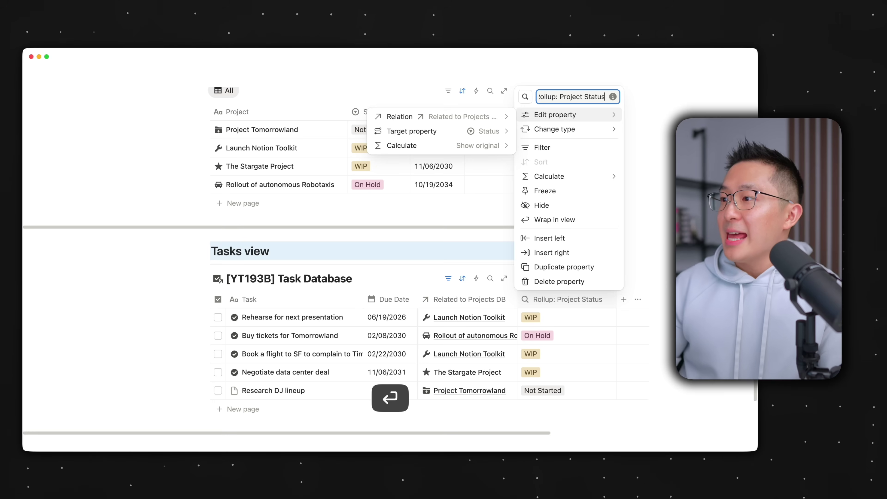
{"action": "key", "text": "Escape"}
{"action": "key", "text": "Escape"}
{"action": "scroll", "coordinate": [516, 240], "scroll_direction": "down", "scroll_amount": 2}
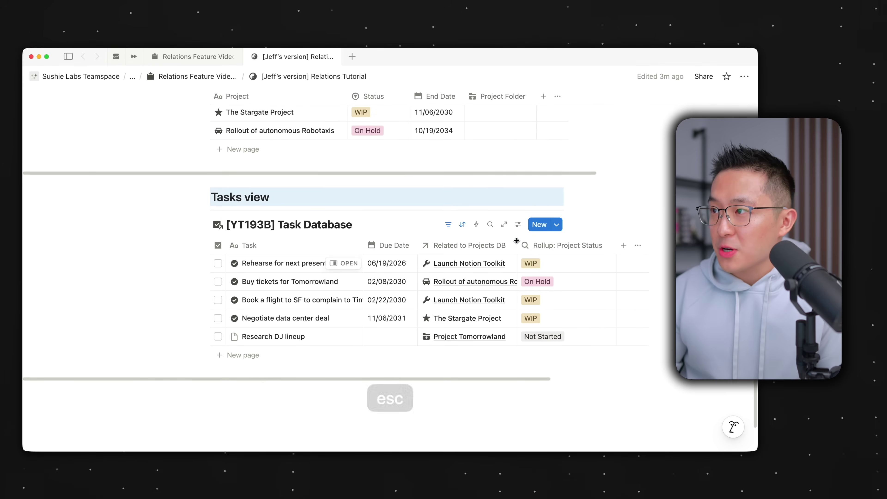
- Filter the Tasks view to Rollup: Project Status WIP and save it for everyone
{"action": "left_click", "coordinate": [518, 225]}
{"action": "left_click", "coordinate": [613, 254]}
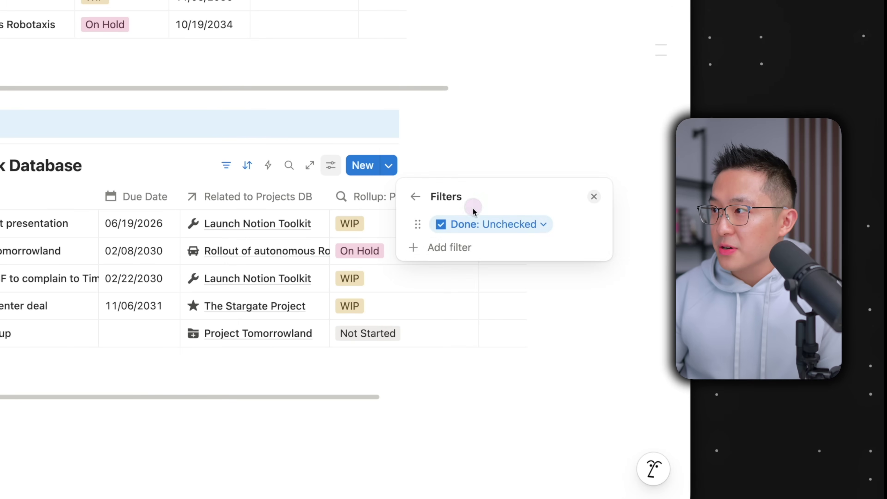
{"action": "left_click", "coordinate": [459, 247]}
{"action": "left_click", "coordinate": [481, 323]}
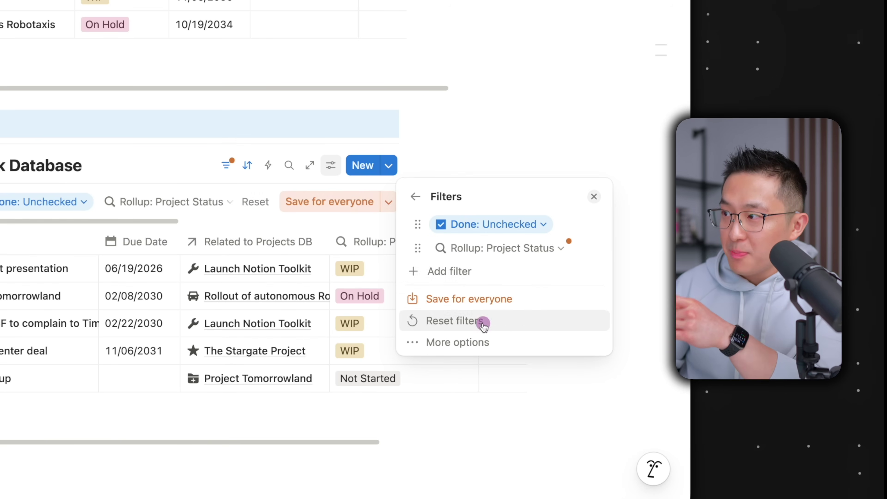
{"action": "left_click", "coordinate": [511, 248]}
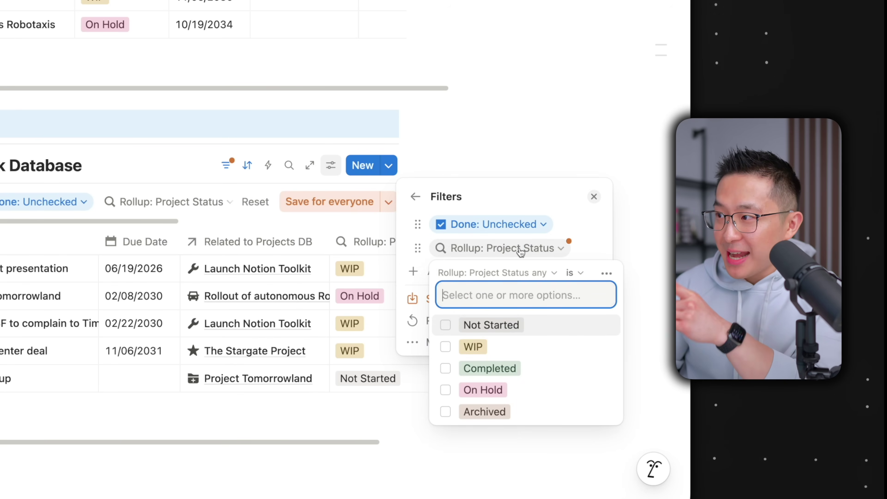
{"action": "left_click", "coordinate": [502, 348]}
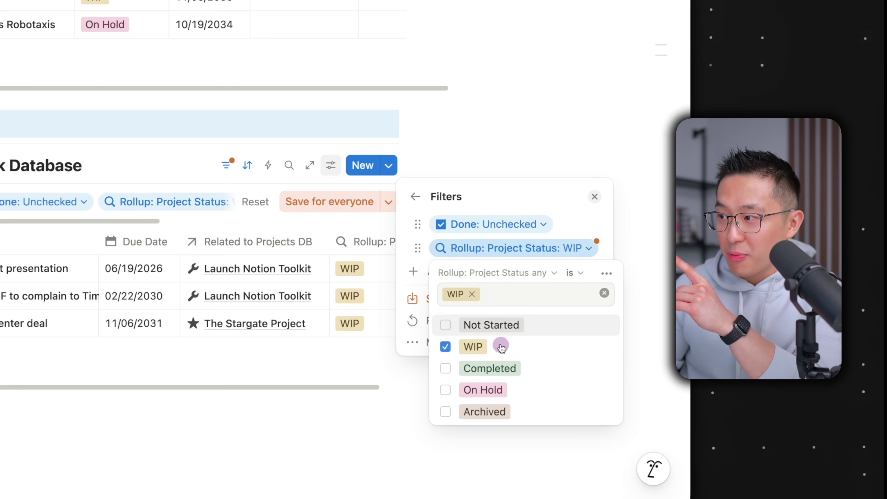
{"action": "key", "text": "Escape"}
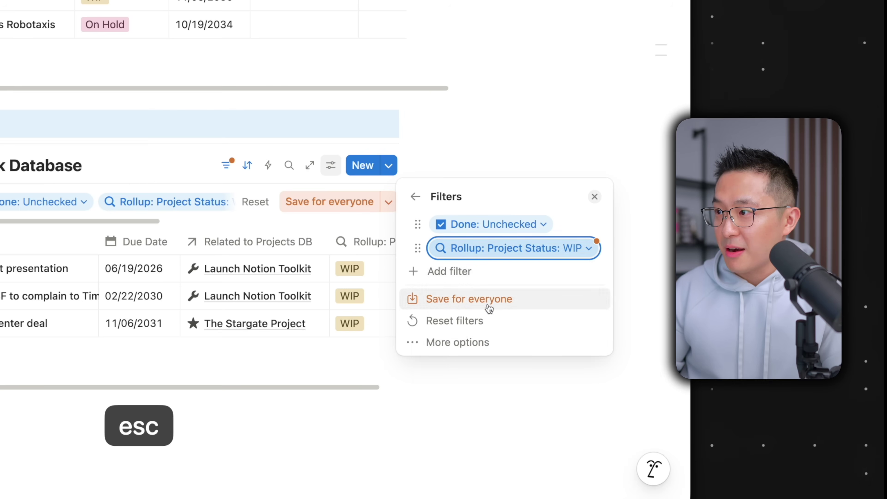
{"action": "left_click", "coordinate": [487, 309]}
{"action": "key", "text": "Escape"}
{"action": "left_click", "coordinate": [441, 223]}
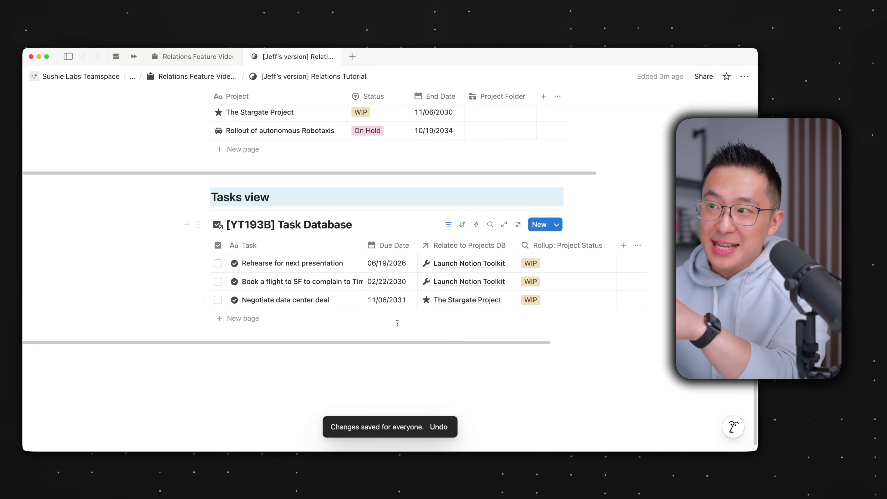
{"action": "scroll", "coordinate": [556, 296], "scroll_direction": "up", "scroll_amount": 3}
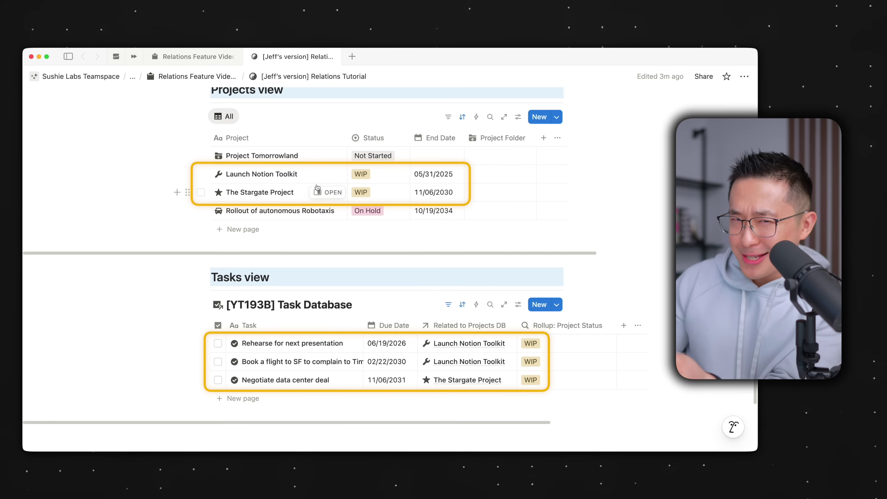
{"action": "scroll", "coordinate": [536, 347], "scroll_direction": "down", "scroll_amount": 2}
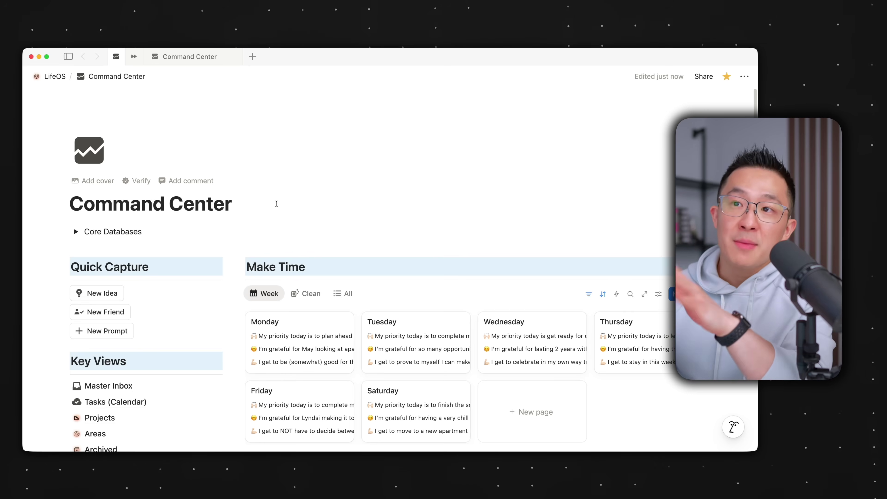
- Expand Core Databases on the Command Center page to reveal the Areas board
{"action": "left_click", "coordinate": [75, 231]}
{"action": "mouse_move", "coordinate": [196, 260]}
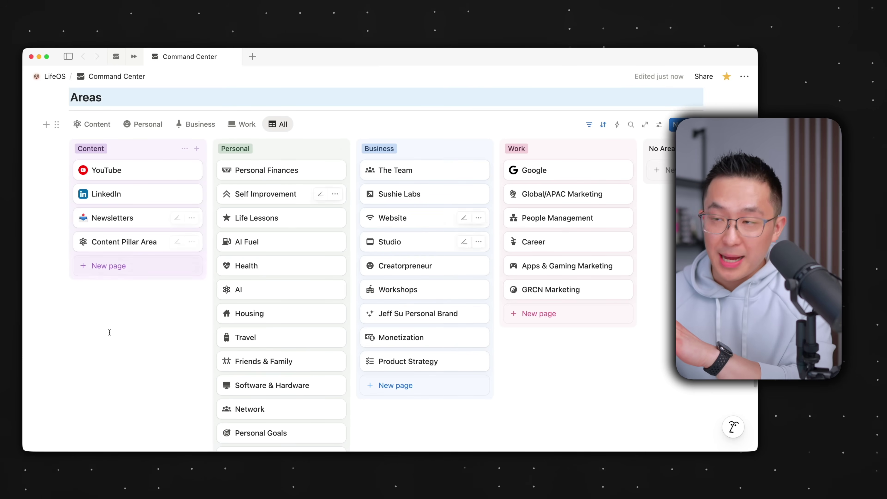
{"action": "key", "text": "super"}
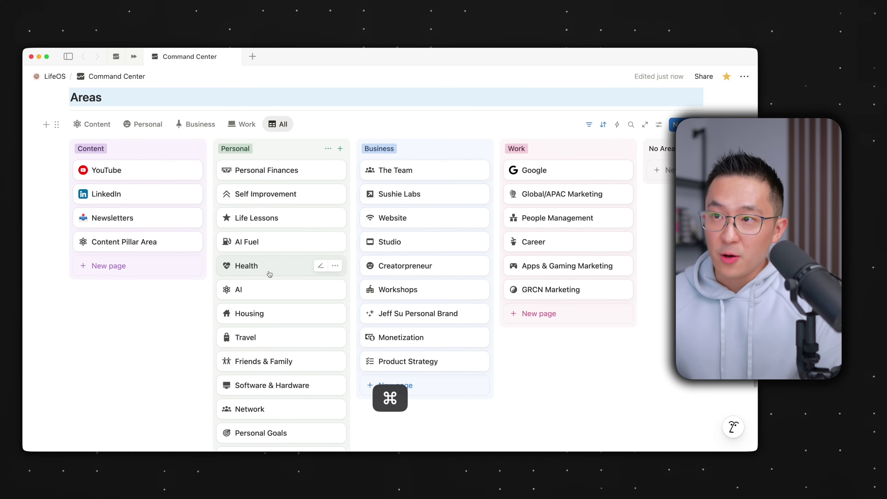
- Open the Health area in a new tab and preview its Fasting Plan resource in side peek
{"action": "left_click", "coordinate": [284, 60]}
{"action": "scroll", "coordinate": [220, 276], "scroll_direction": "down", "scroll_amount": 10}
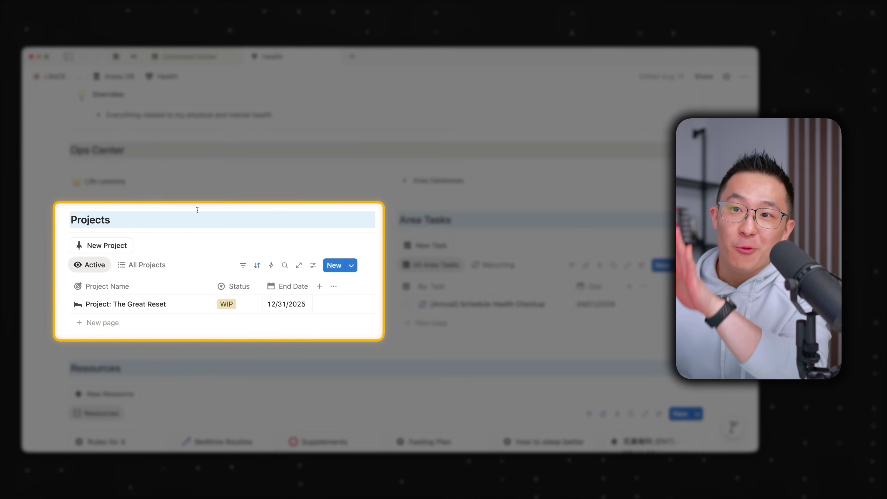
{"action": "scroll", "coordinate": [181, 285], "scroll_direction": "down", "scroll_amount": 1}
{"action": "scroll", "coordinate": [182, 285], "scroll_direction": "down", "scroll_amount": 4}
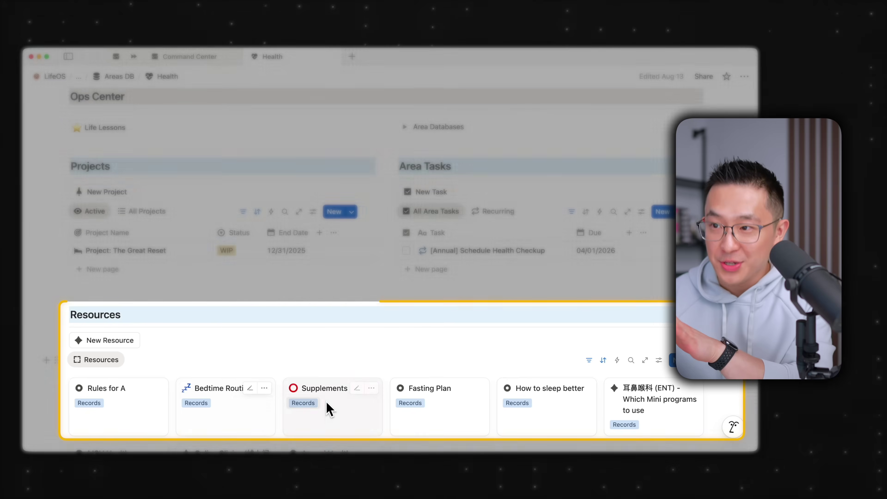
{"action": "left_click", "coordinate": [328, 409]}
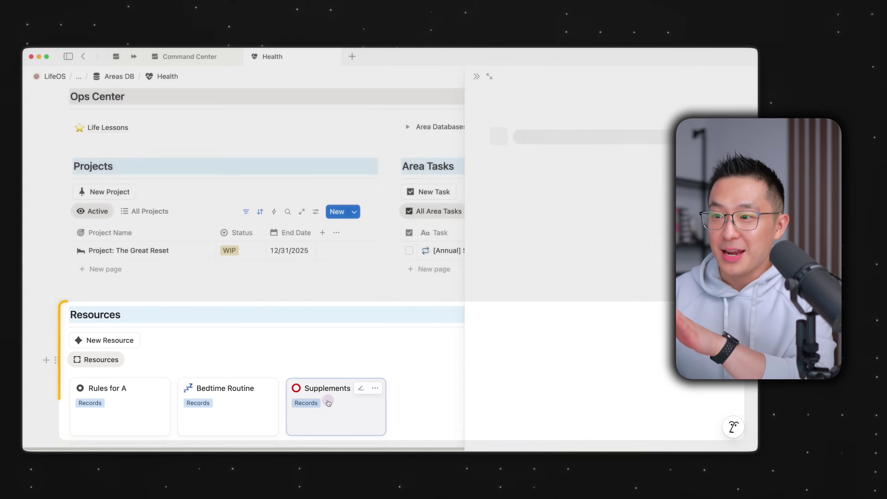
{"action": "scroll", "coordinate": [534, 279], "scroll_direction": "down", "scroll_amount": 8}
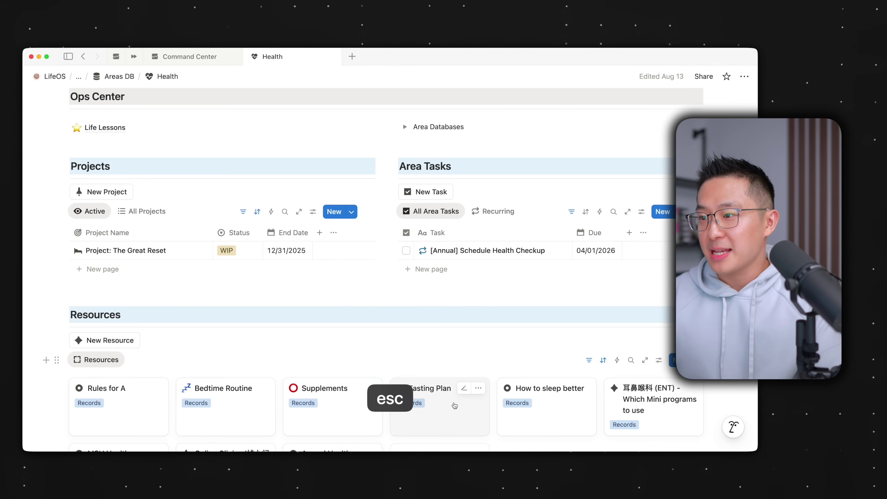
{"action": "left_click", "coordinate": [455, 405]}
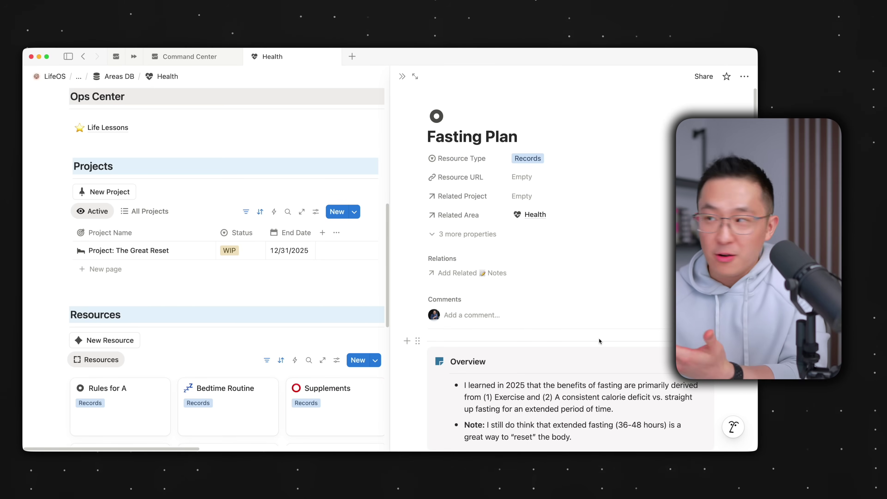